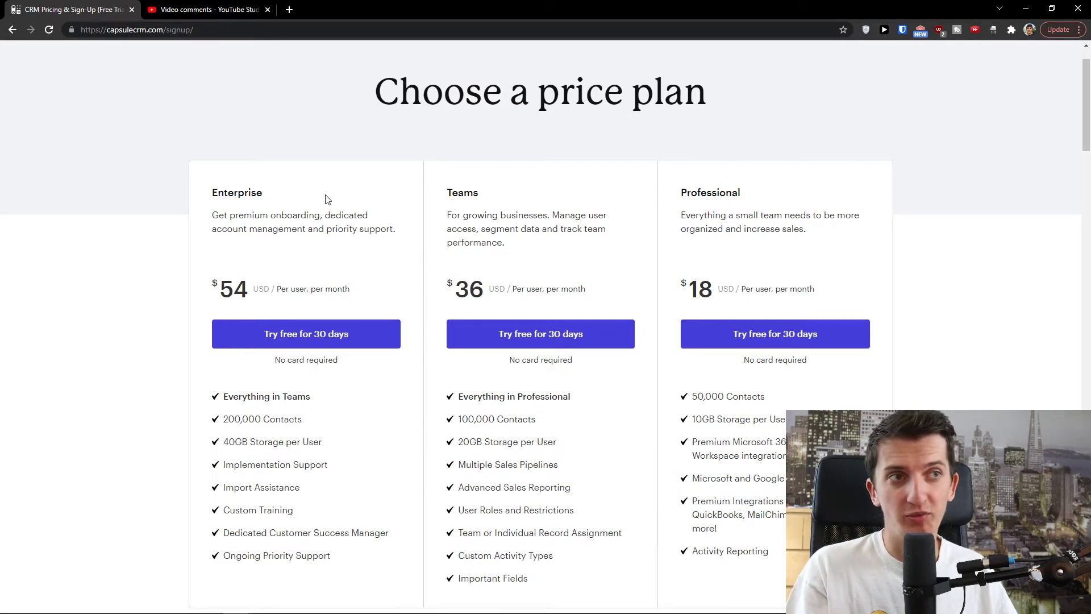
Step: Choose 'Try free for 30 days' under the Professional plan on the pricing page
scroll(639, 246, "down", 1)
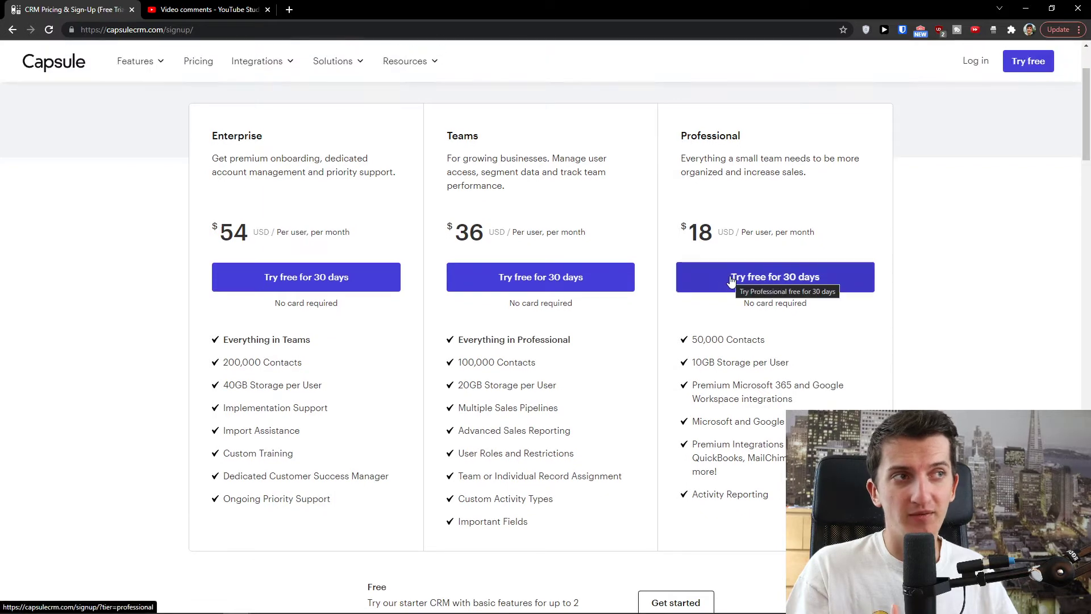
left_click(732, 279)
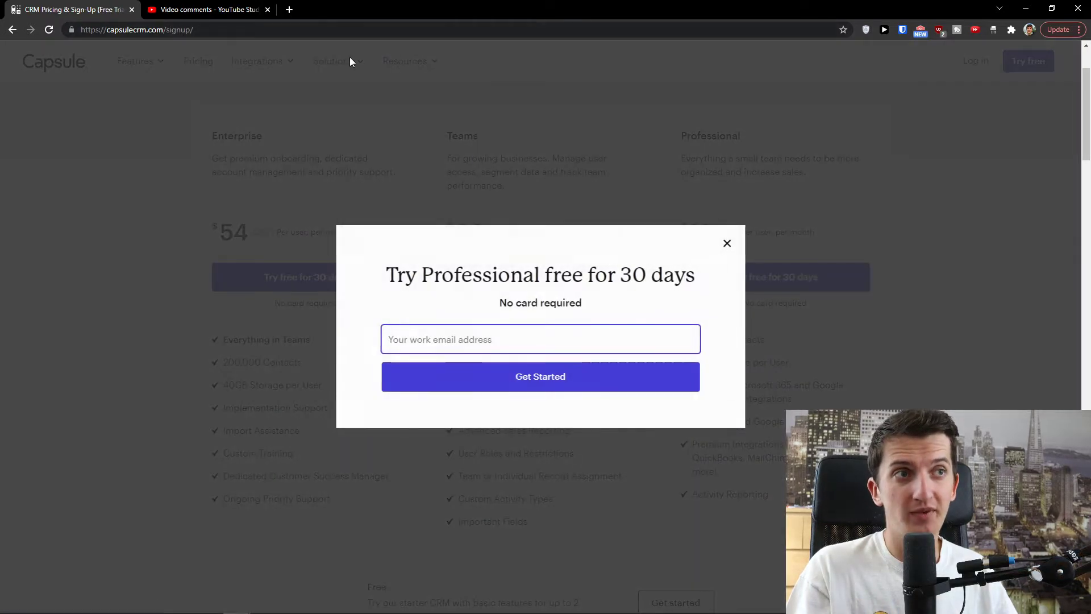
Step: Get a temporary address from temp-mail.org and submit it as the trial's work email
left_click(287, 9)
type("te")
key("Return")
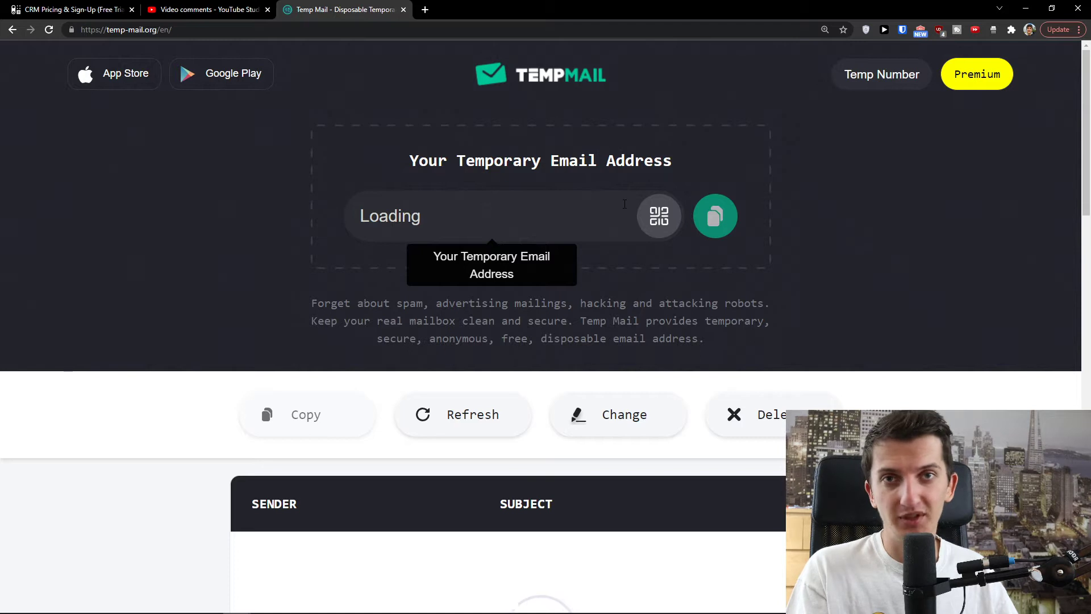
left_click(126, 5)
key("ctrl+v")
left_click(536, 380)
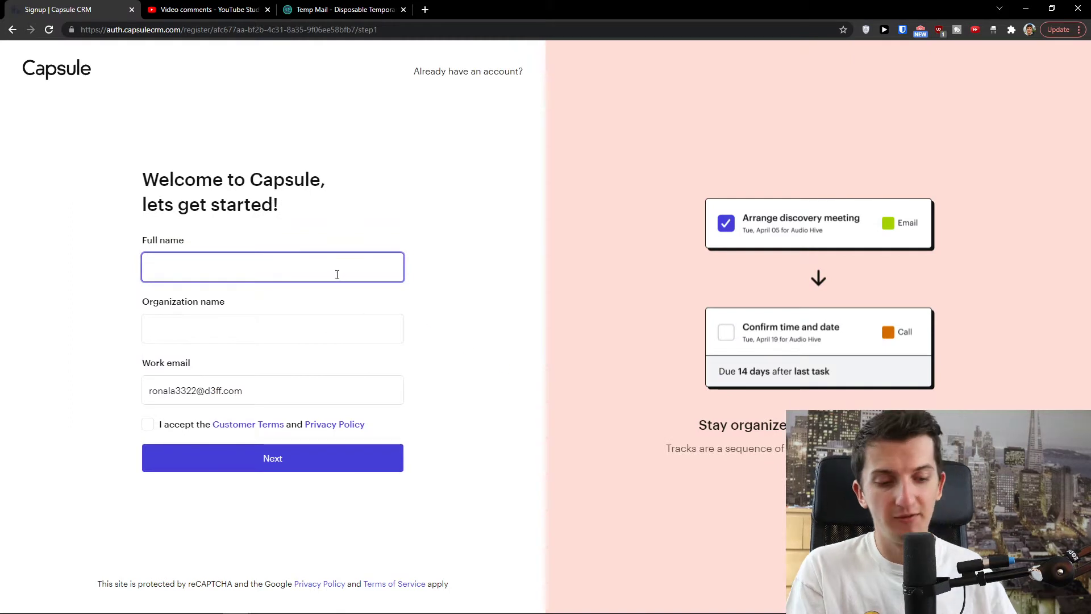
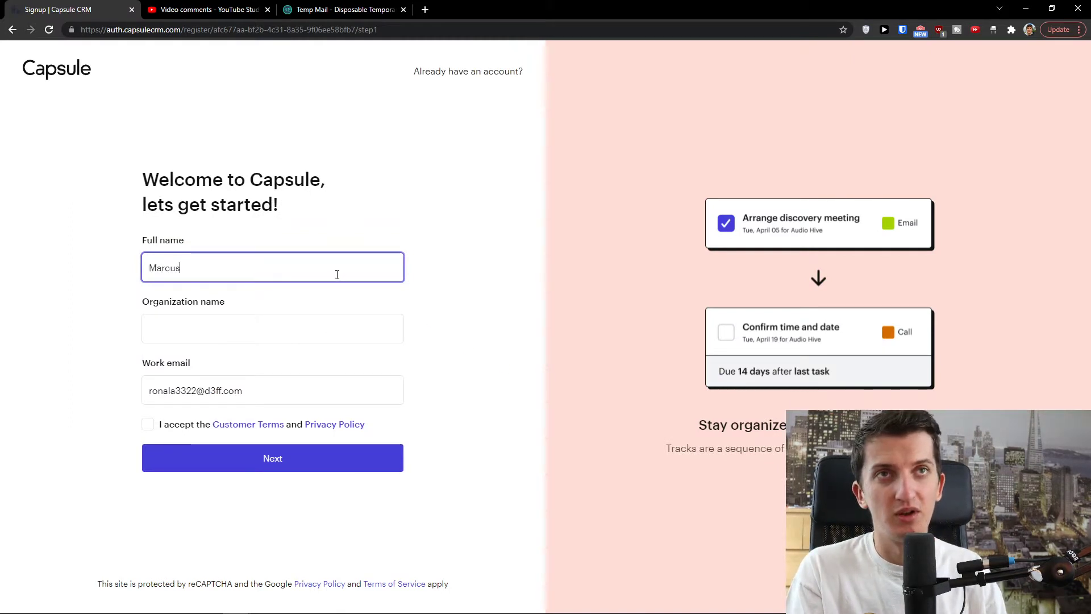
Step: Enter your full name and organisation name, accept the terms, and continue to registration
key("Tab")
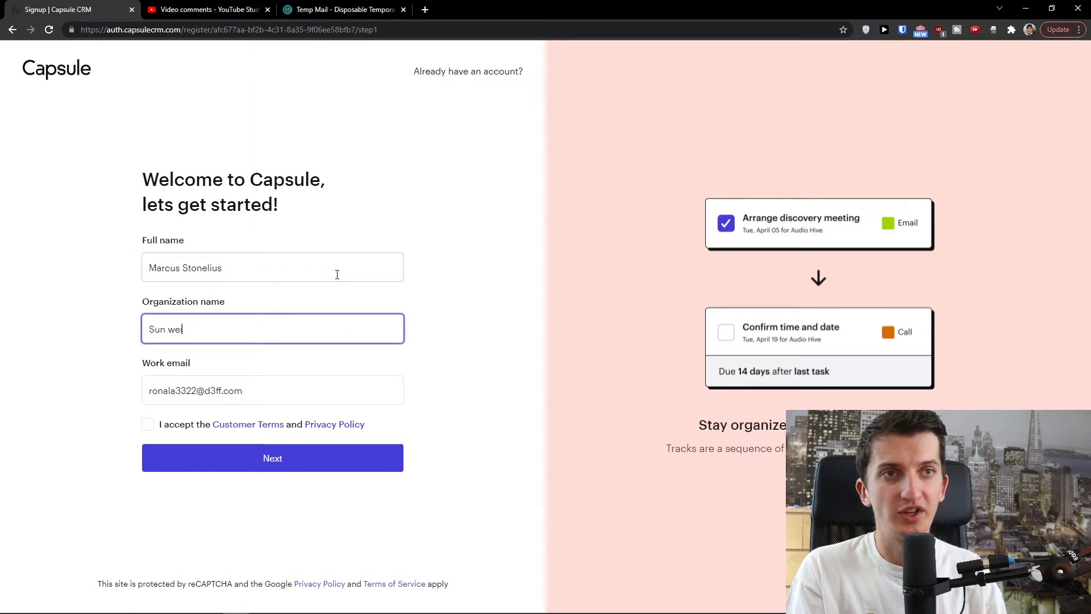
left_click(149, 424)
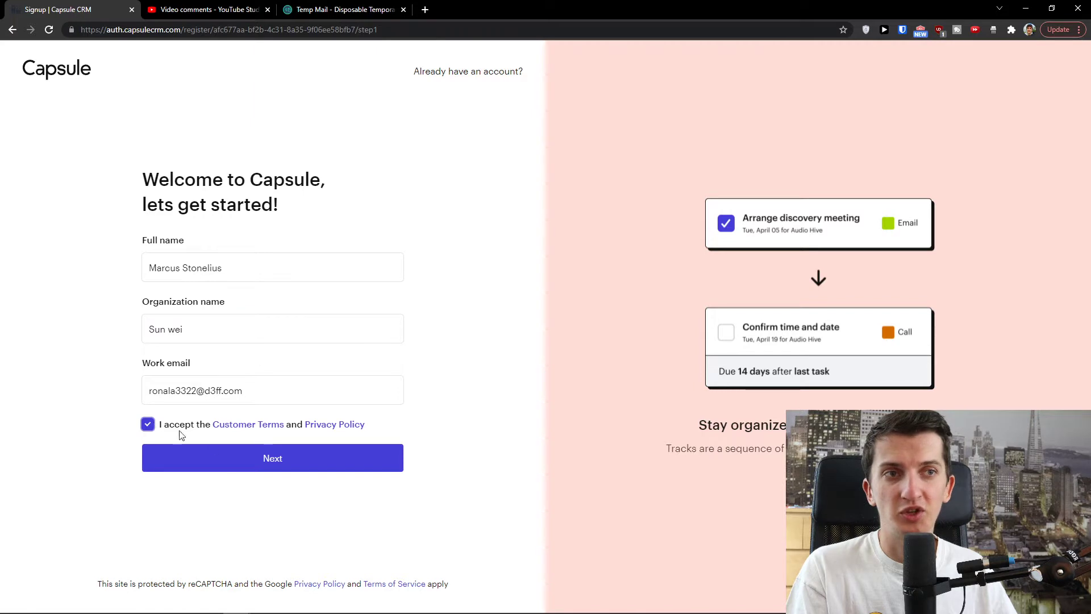
left_click(241, 469)
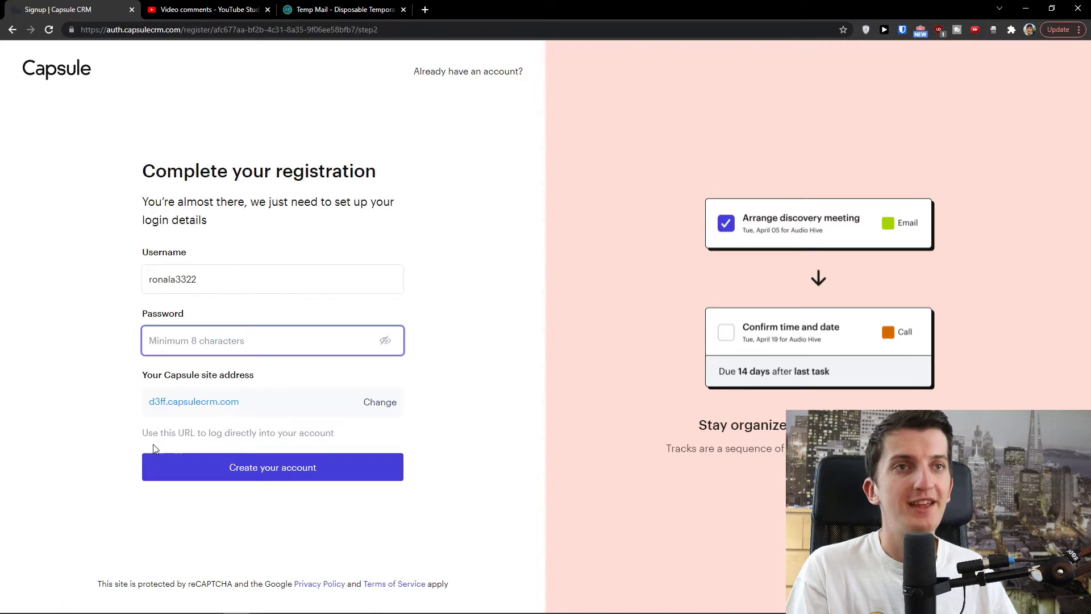
Step: Enter the account password and create the Capsule CRM account
type("•••••••••")
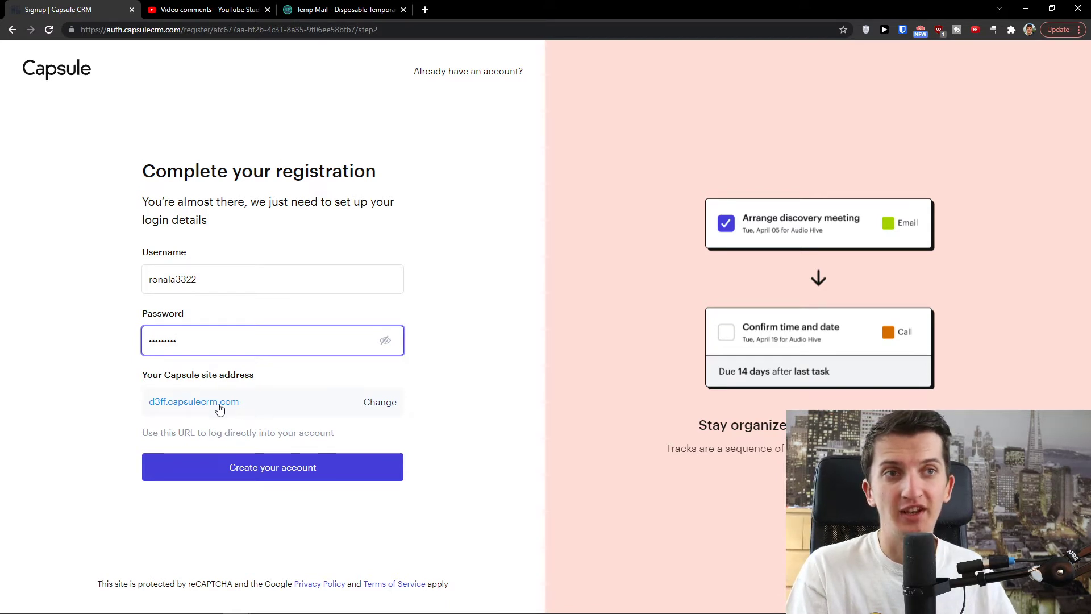
left_click(231, 480)
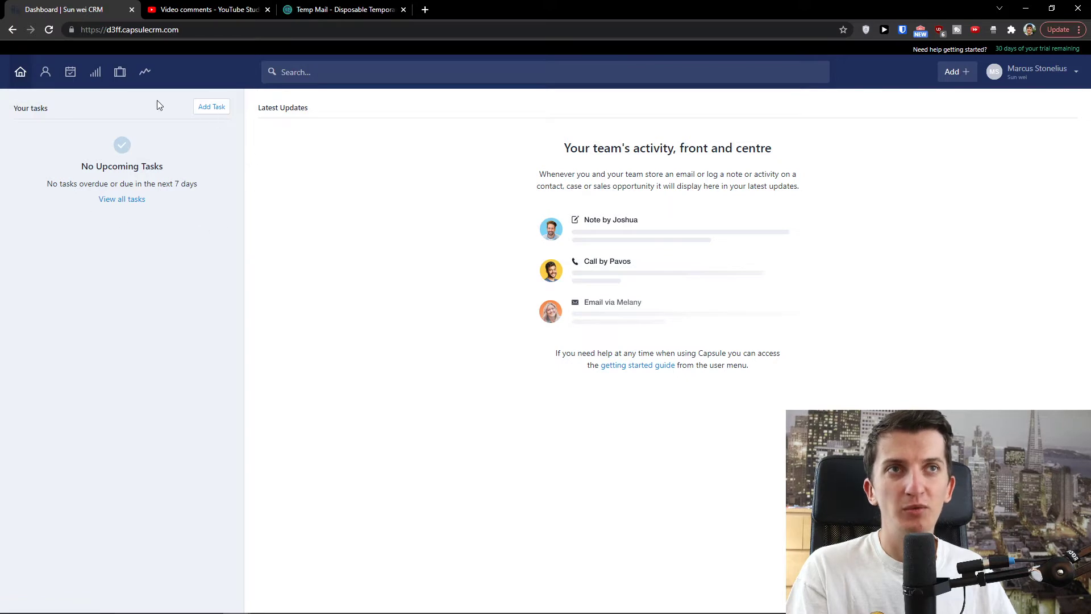
Step: Zoom to 150%, browse People, Calendar and Sales Pipeline, then view Cases at 125%
key("ctrl+plus")
key("ctrl+plus")
key("ctrl+plus")
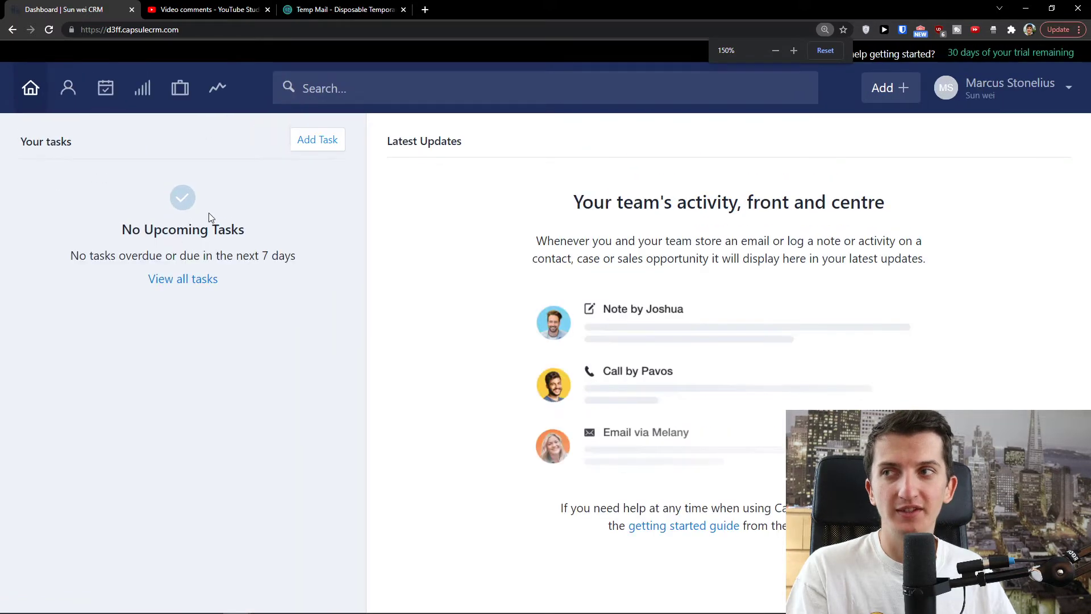
left_click(66, 98)
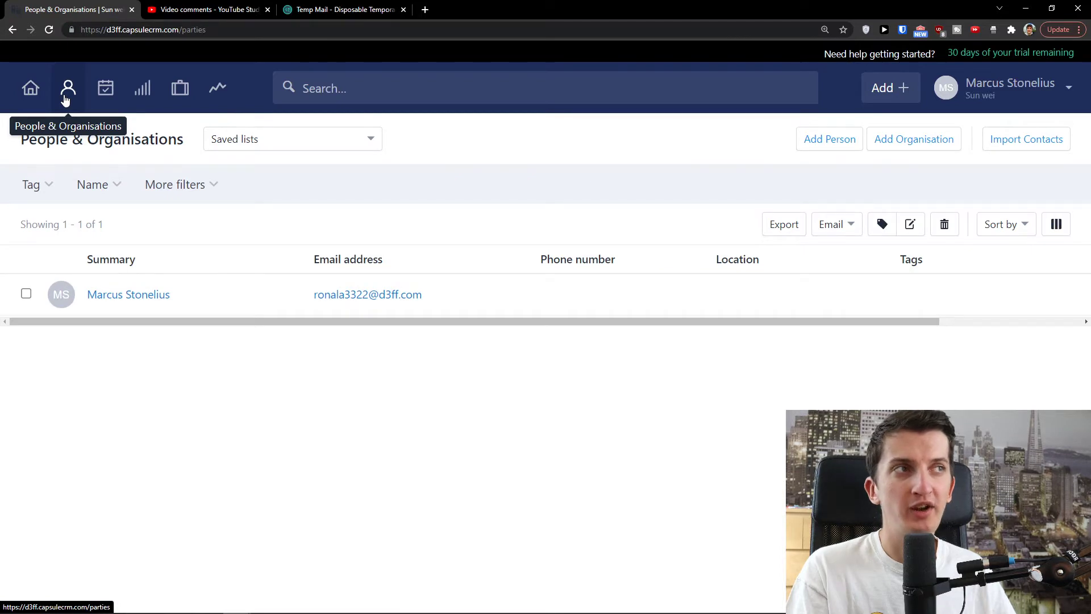
left_click(103, 93)
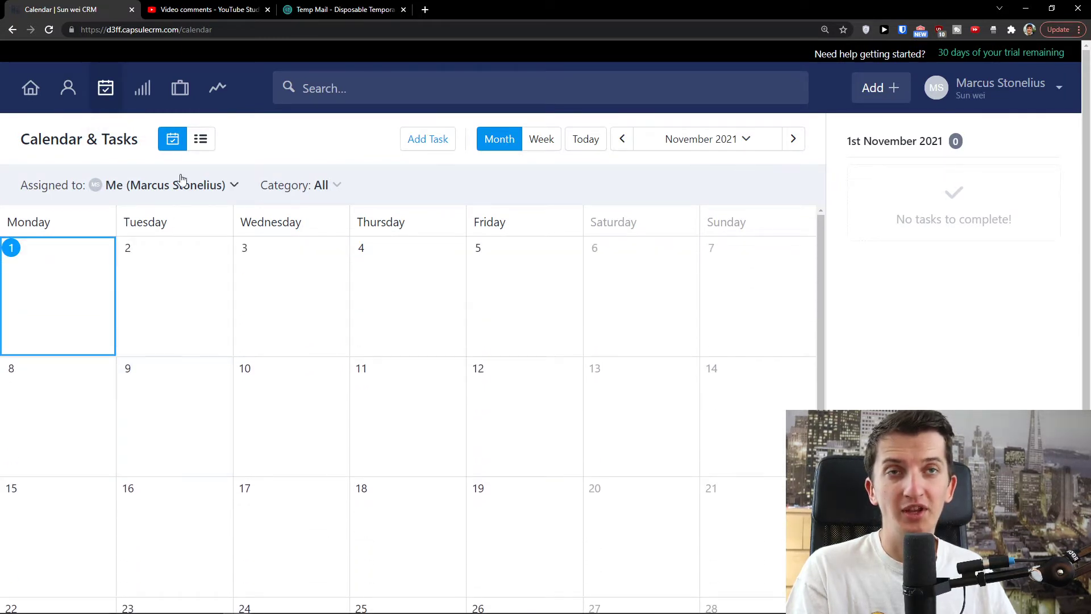
left_click(149, 89)
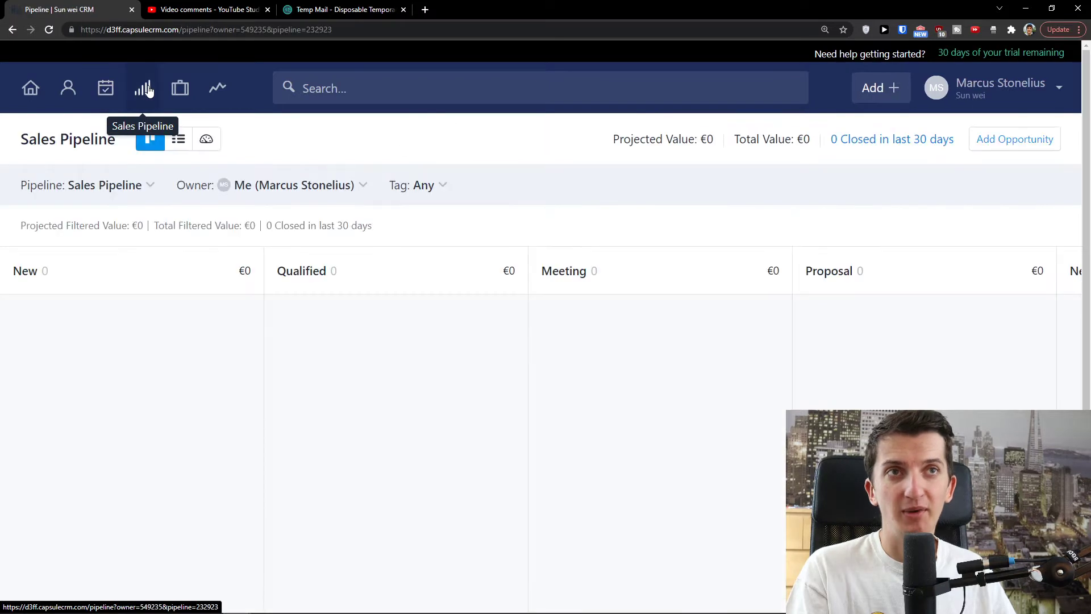
key("ctrl+minus")
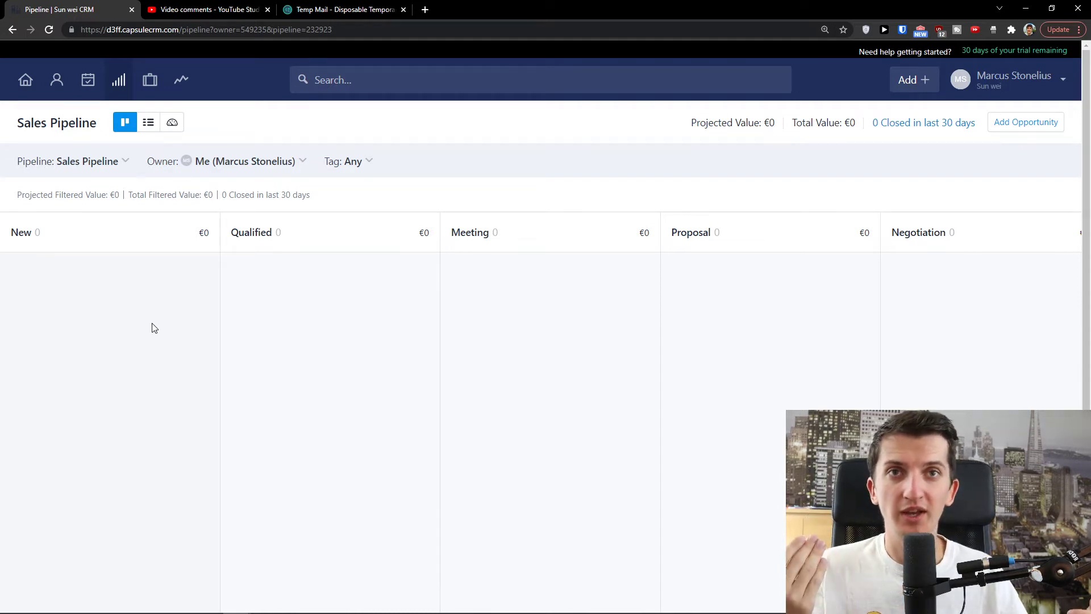
left_click(151, 82)
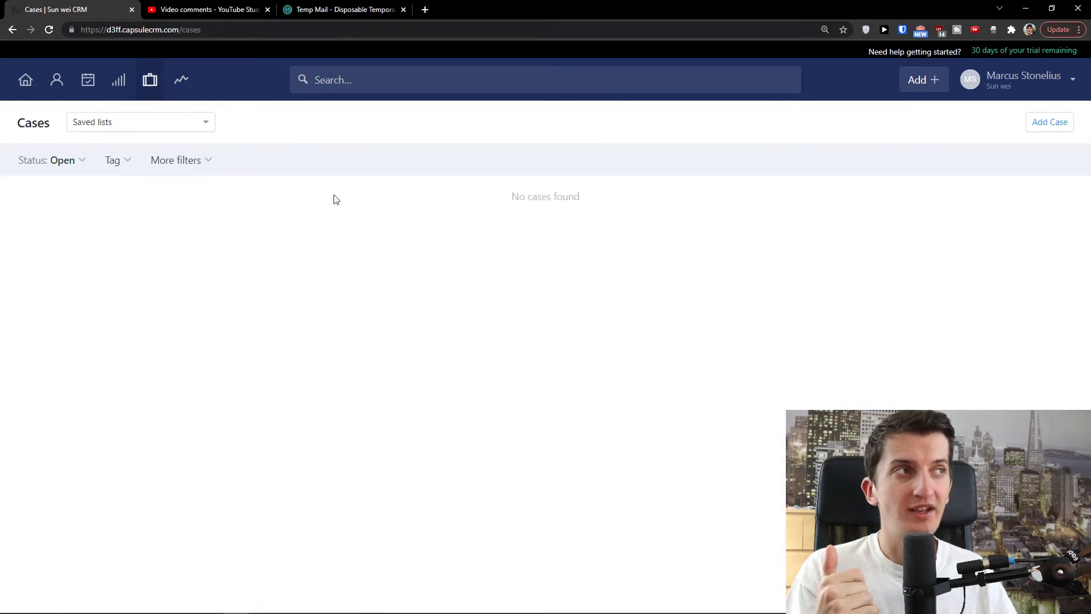
Step: Look at the activity reports and the Add menu, then return to People & Organisations
left_click(180, 83)
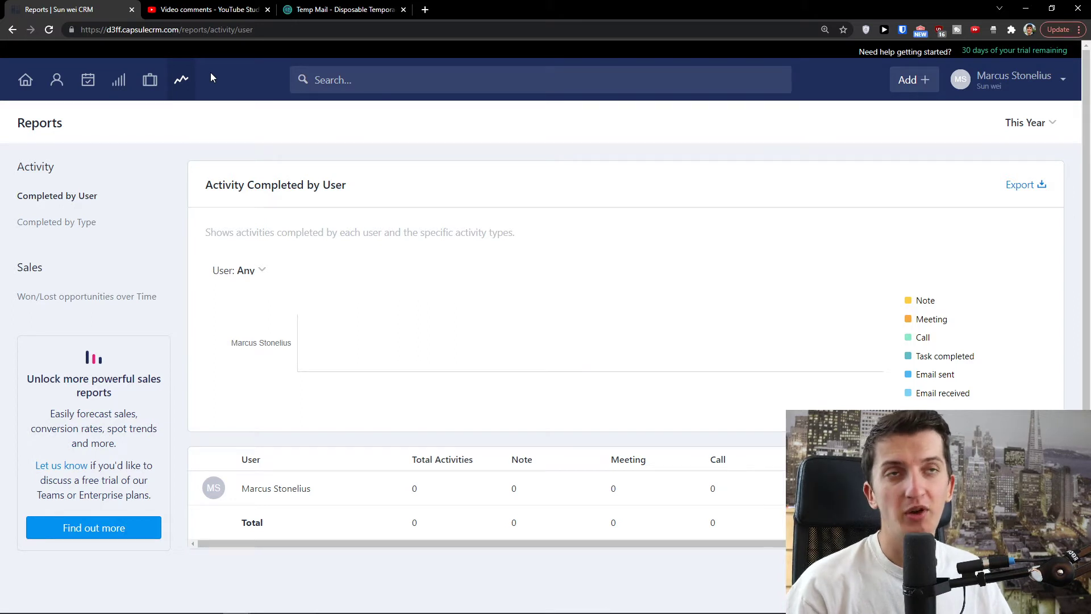
left_click(919, 83)
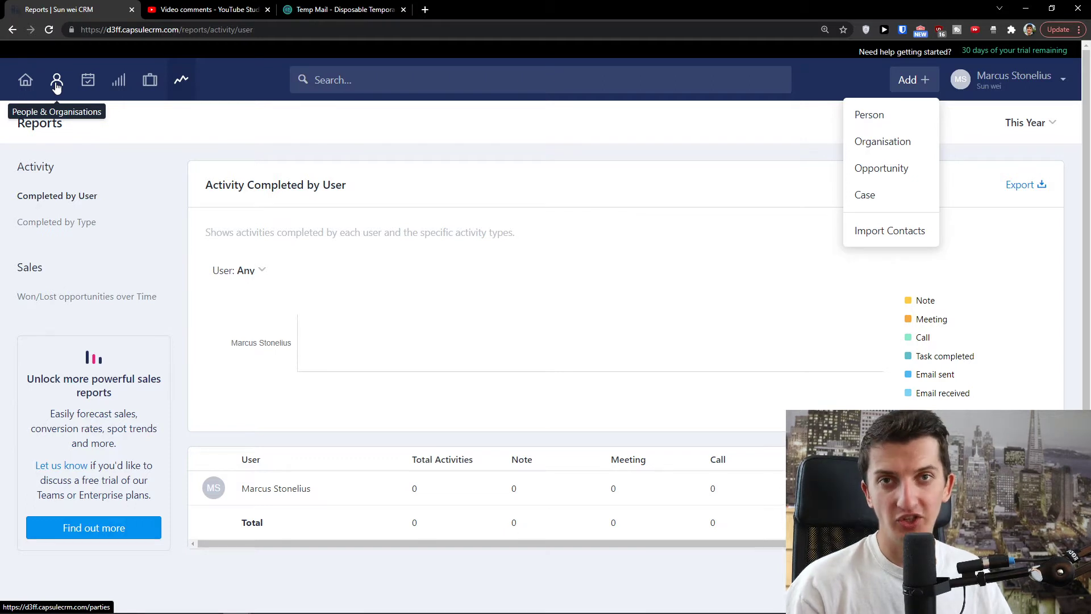
left_click(56, 83)
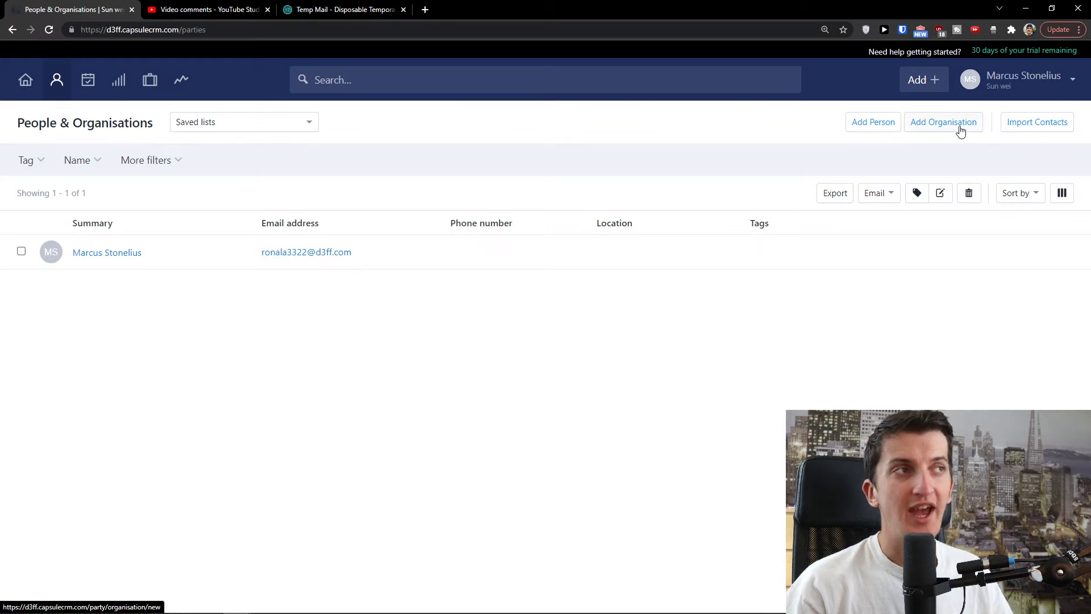
Step: Start a new organisation named 'Sun Organisation' tagged 'organisation'
left_click(960, 132)
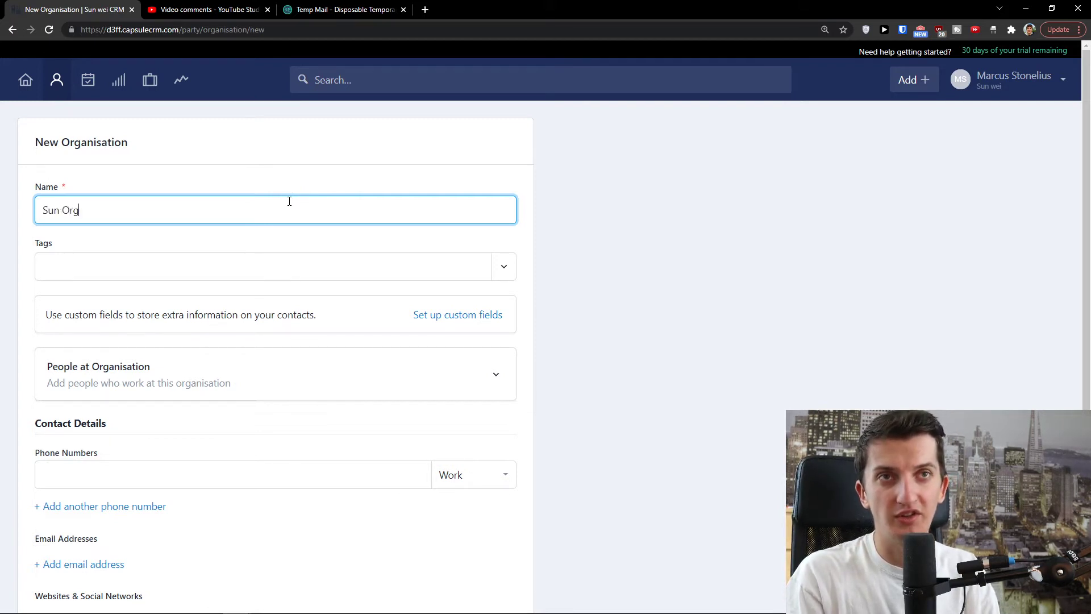
type("Sun Organization")
key("Tab")
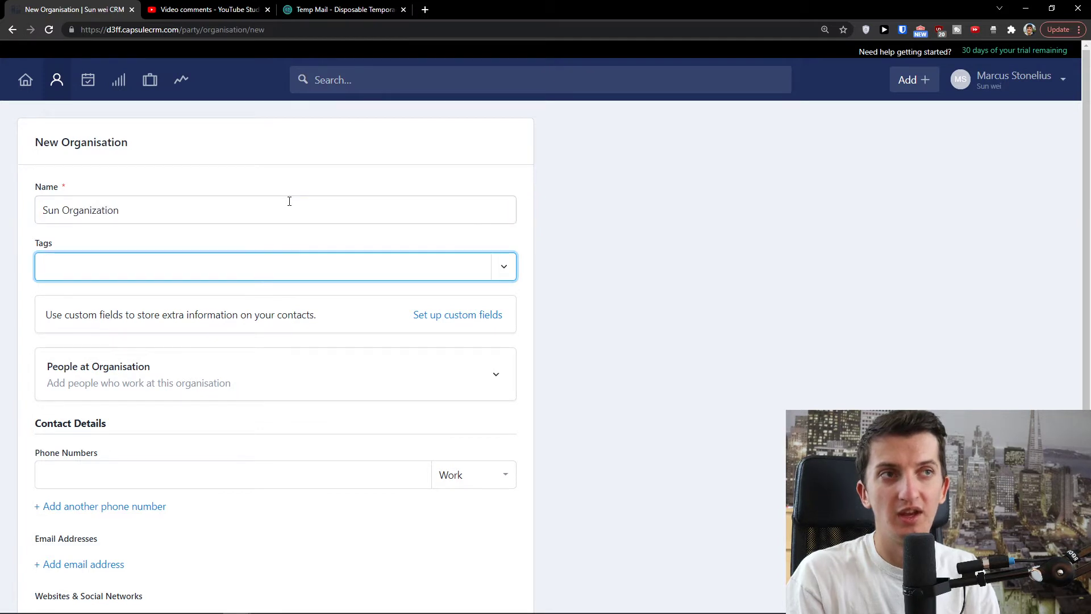
left_click(292, 243)
left_click(273, 254)
scroll(275, 257, "down", 1)
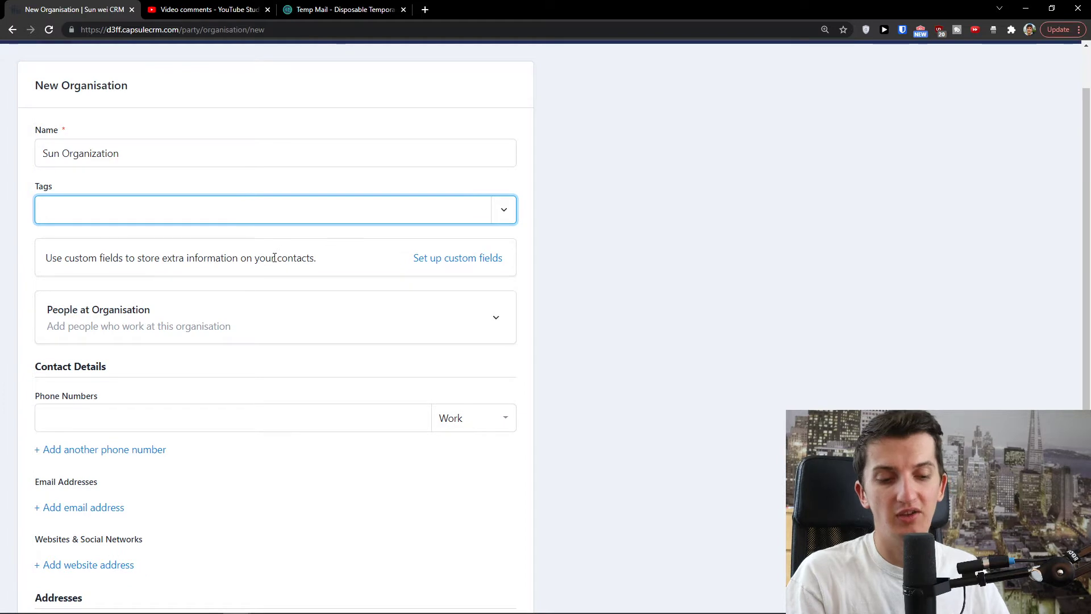
type("organiza")
key("BackSpace")
key("BackSpace")
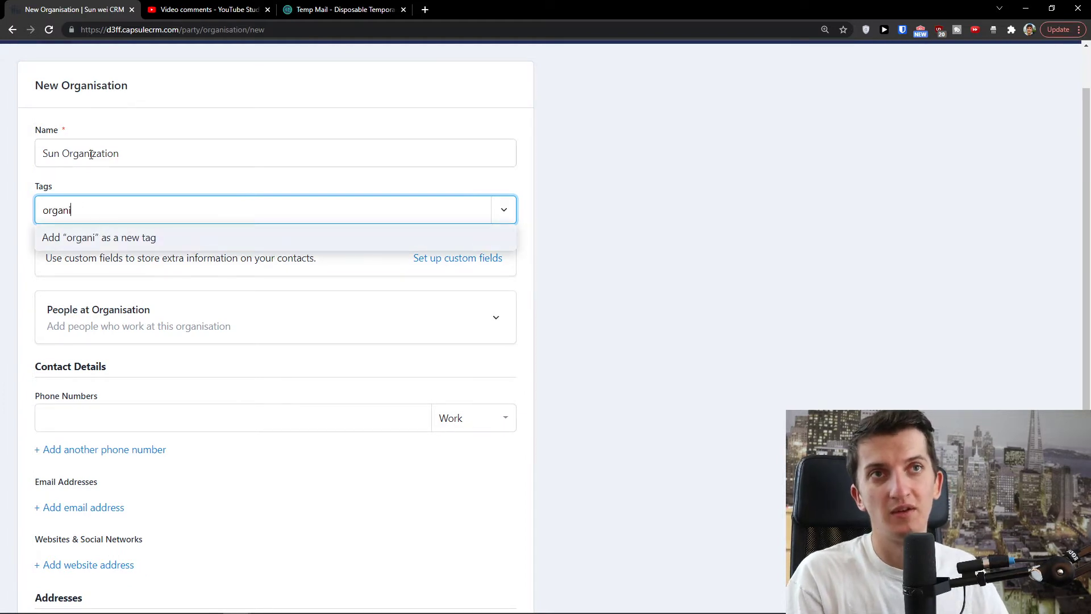
left_click(95, 153)
type("ss")
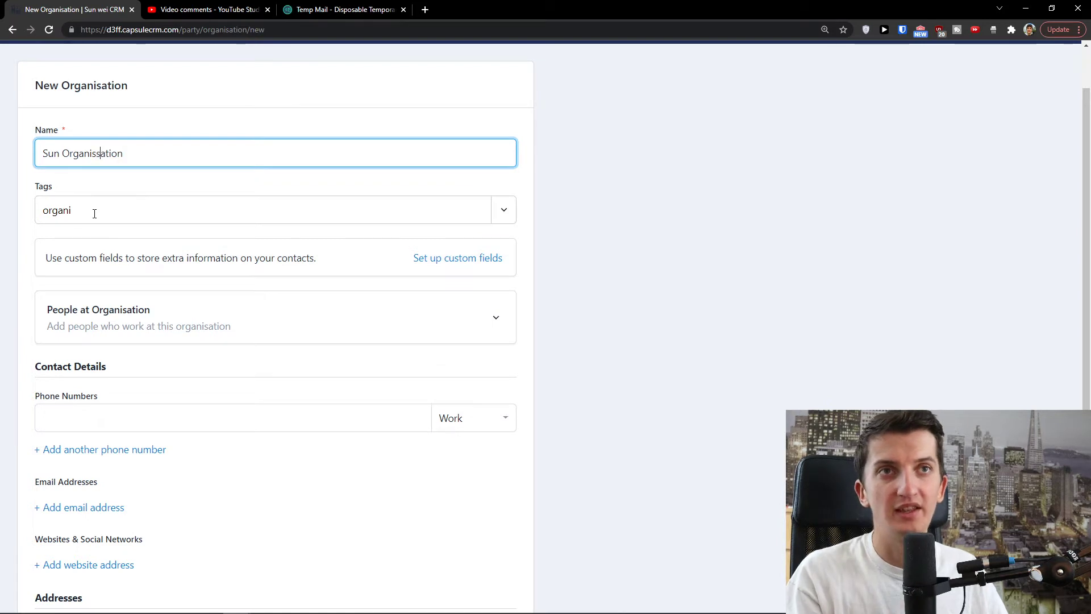
key("BackSpace")
left_click(94, 211)
type("sation")
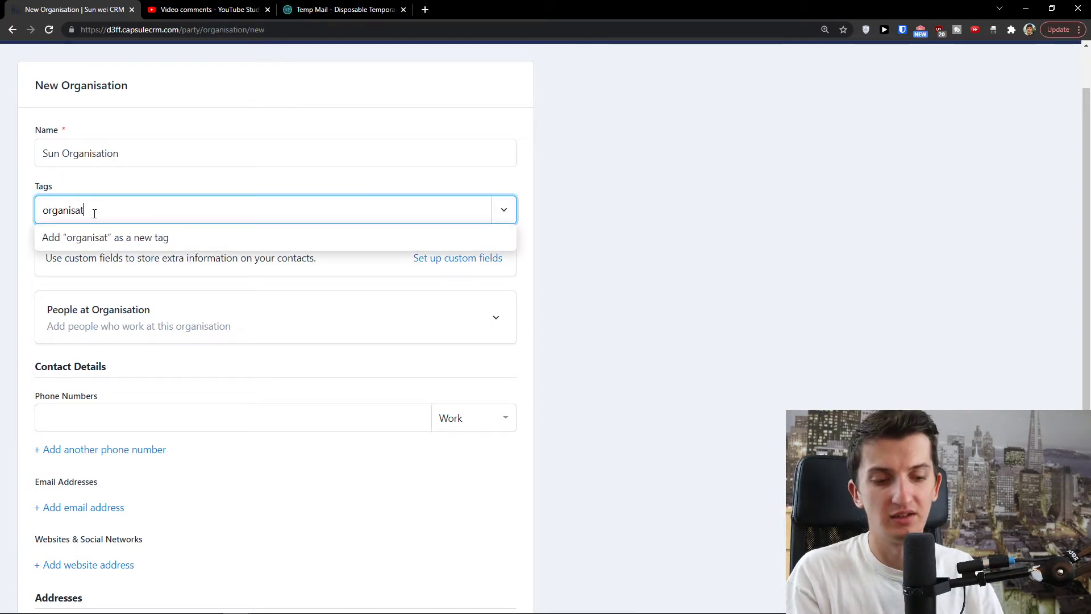
left_click(95, 237)
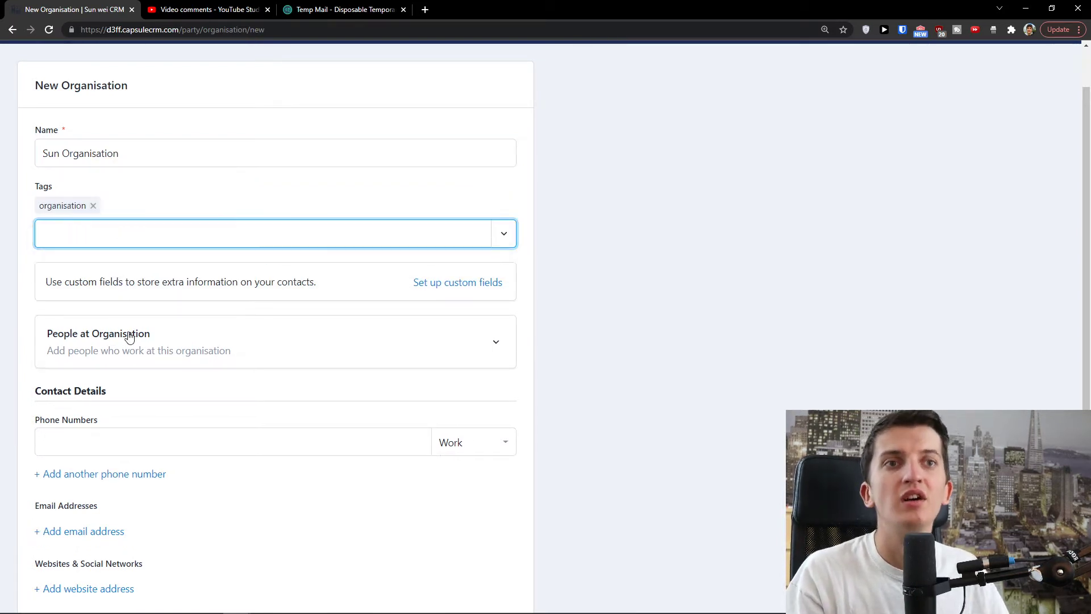
Step: Add a person with first name, last name and mobile phone number under People at Organisation
scroll(125, 337, "down", 1)
scroll(110, 293, "up", 2)
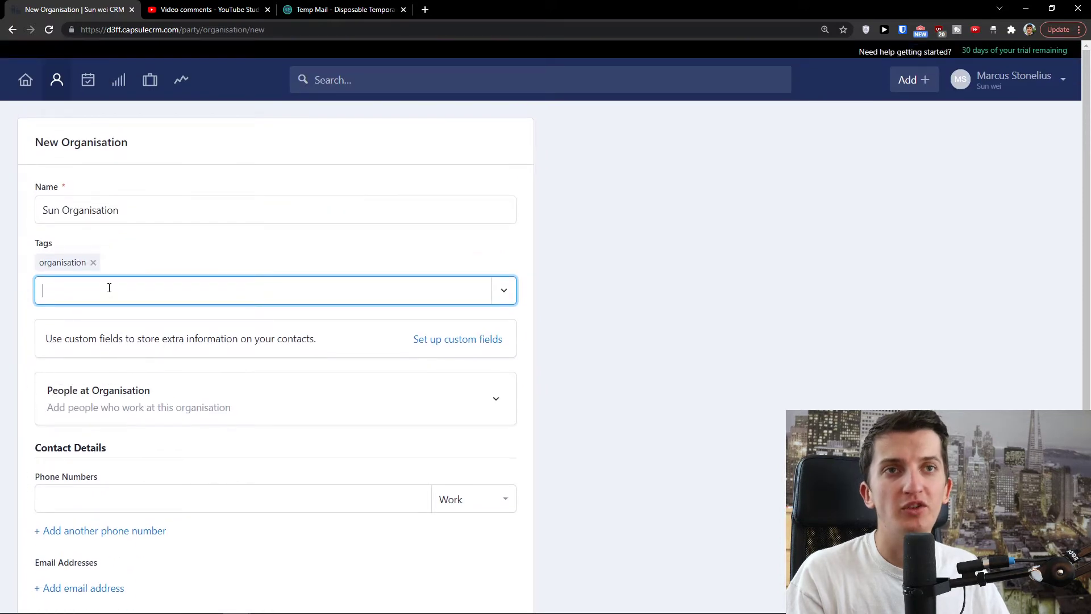
scroll(109, 288, "down", 1)
scroll(105, 280, "down", 1)
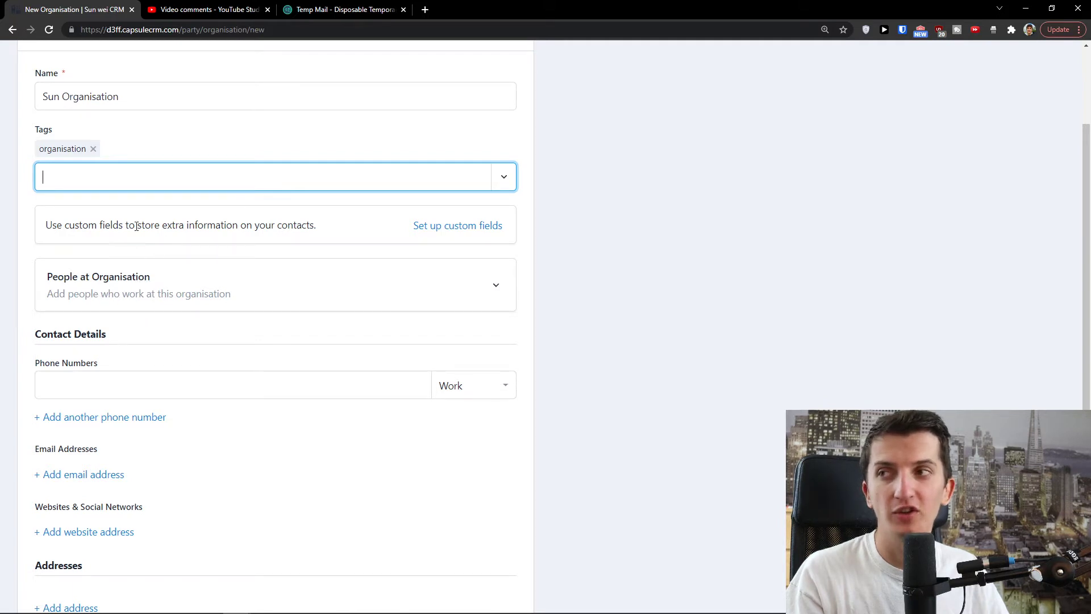
left_click(181, 284)
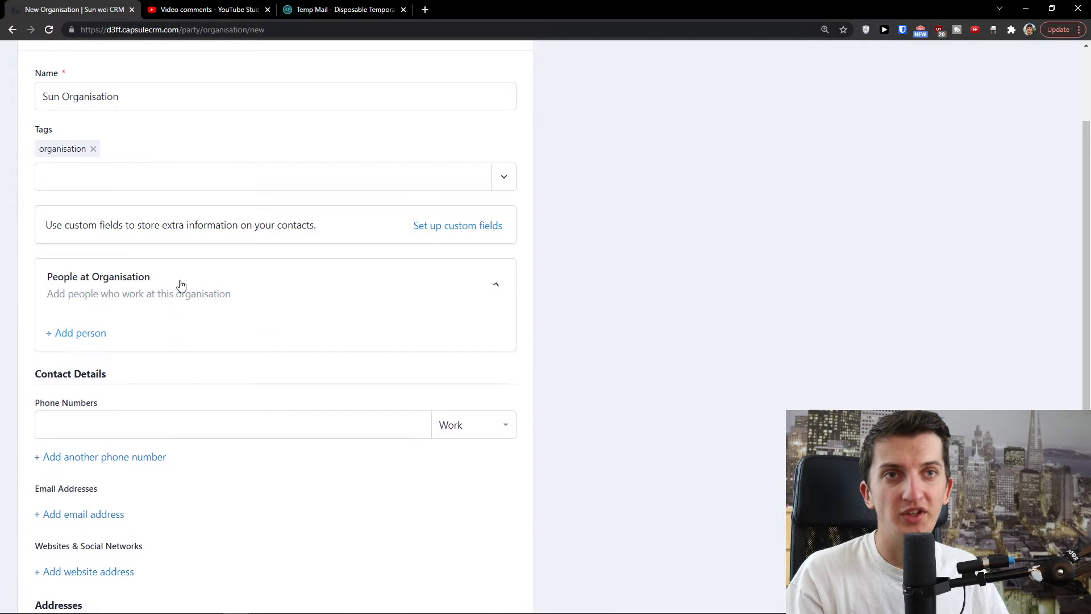
left_click(100, 332)
scroll(163, 336, "down", 2)
left_click(142, 292)
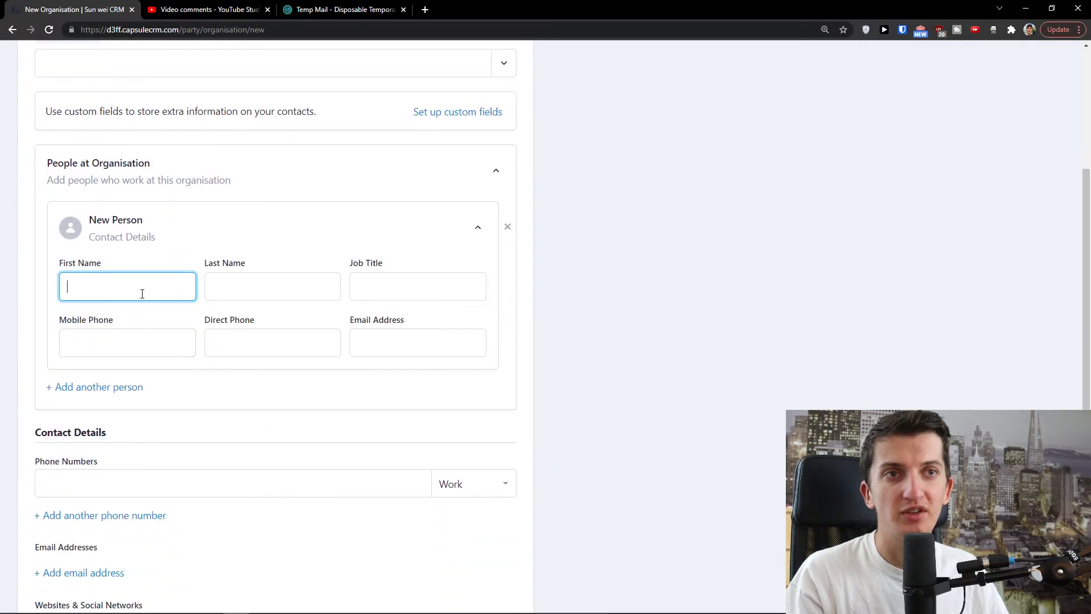
key("Tab")
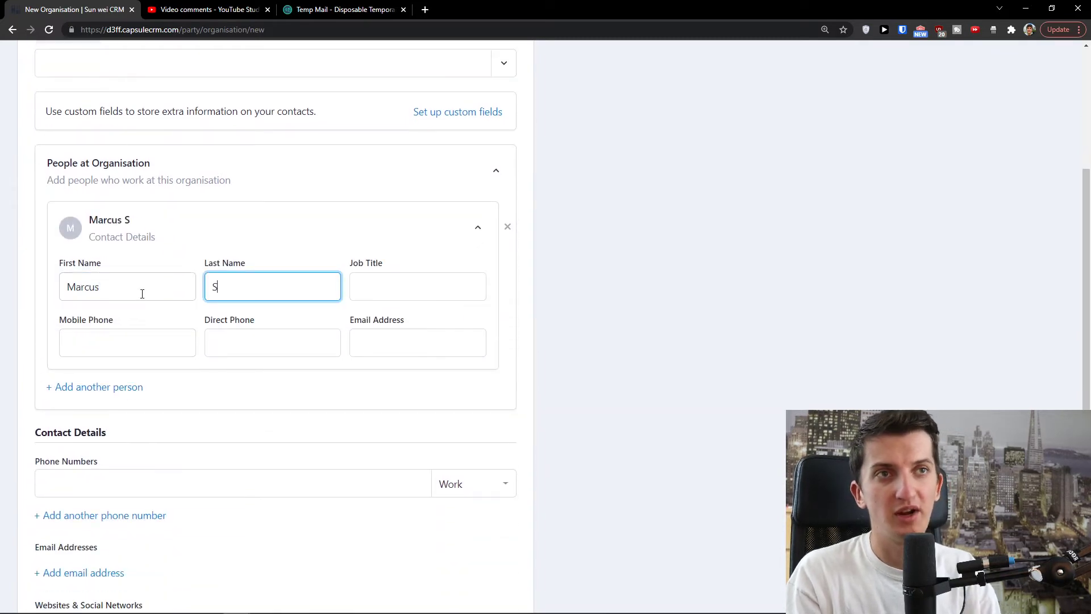
key("Tab")
key("Tab")
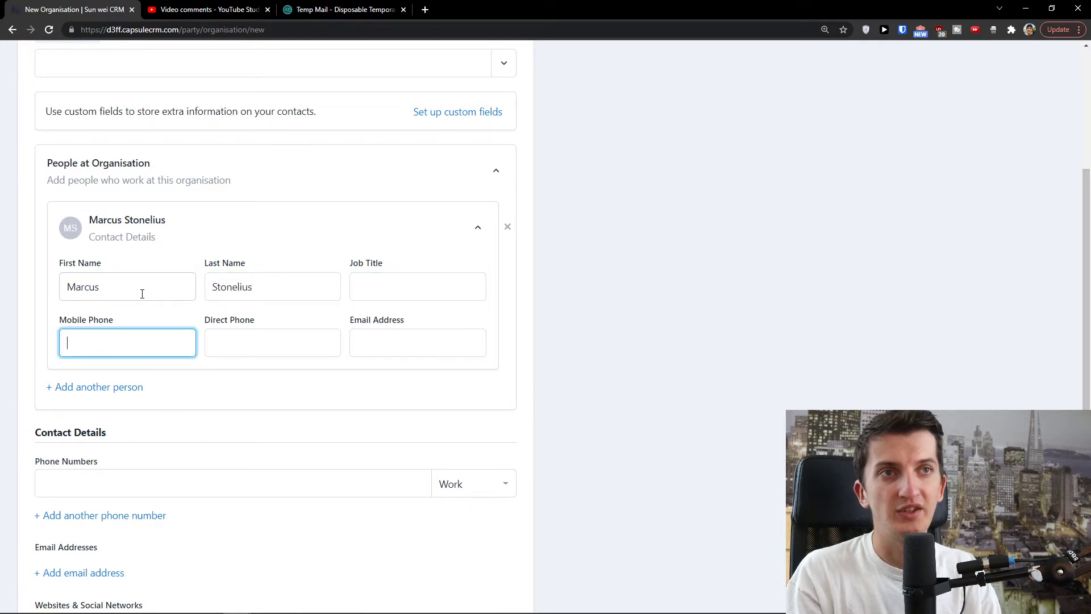
double_click(234, 289)
key("BackSpace")
type("People")
key("Tab")
key("Tab")
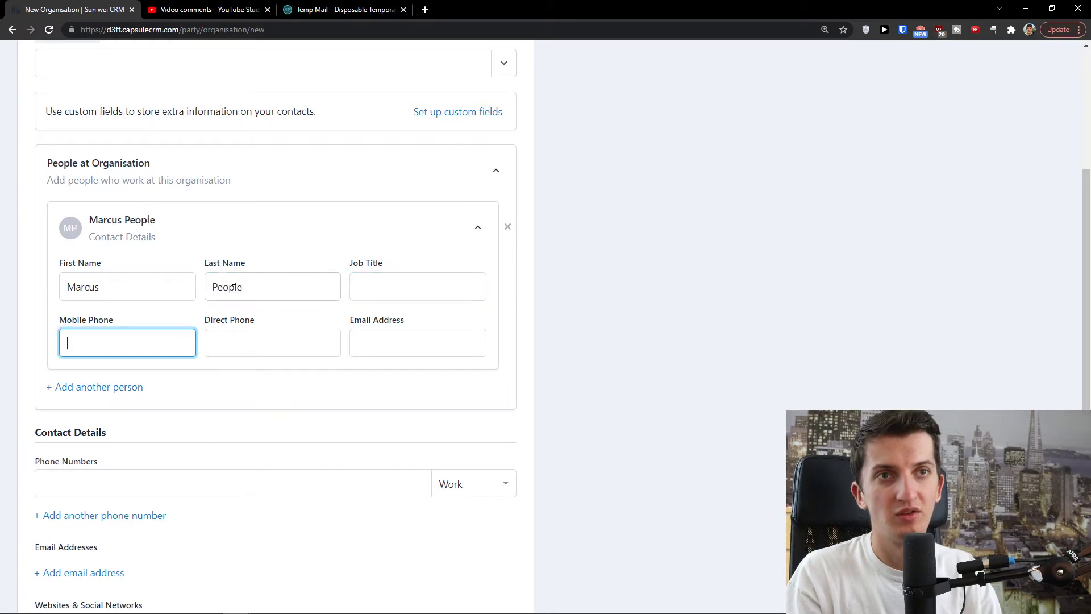
type("19625552")
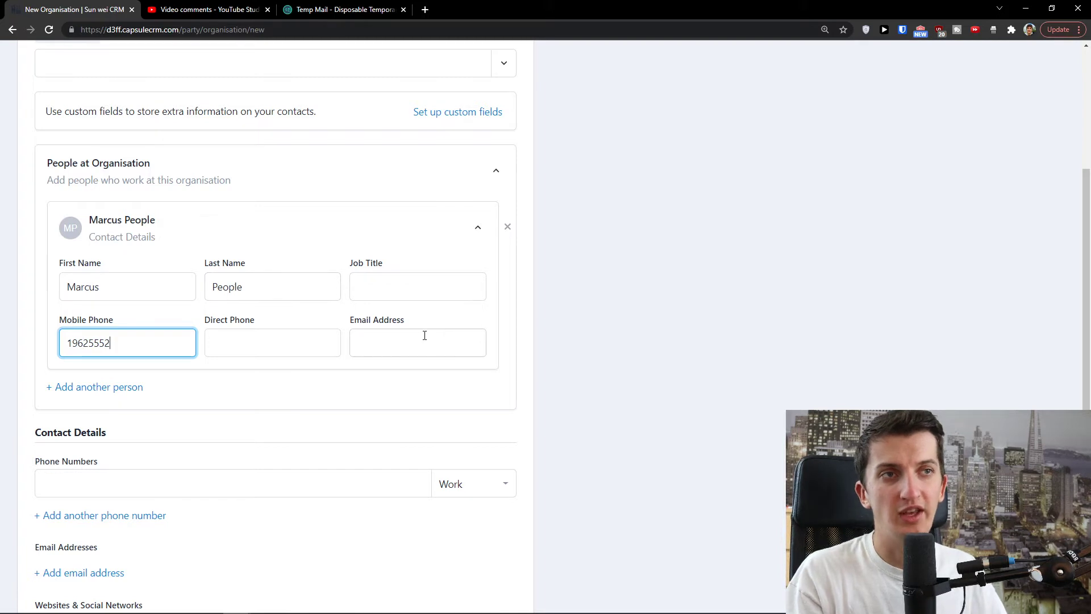
Step: Save the new Sun Organisation record with its linked person
scroll(388, 353, "up", 3)
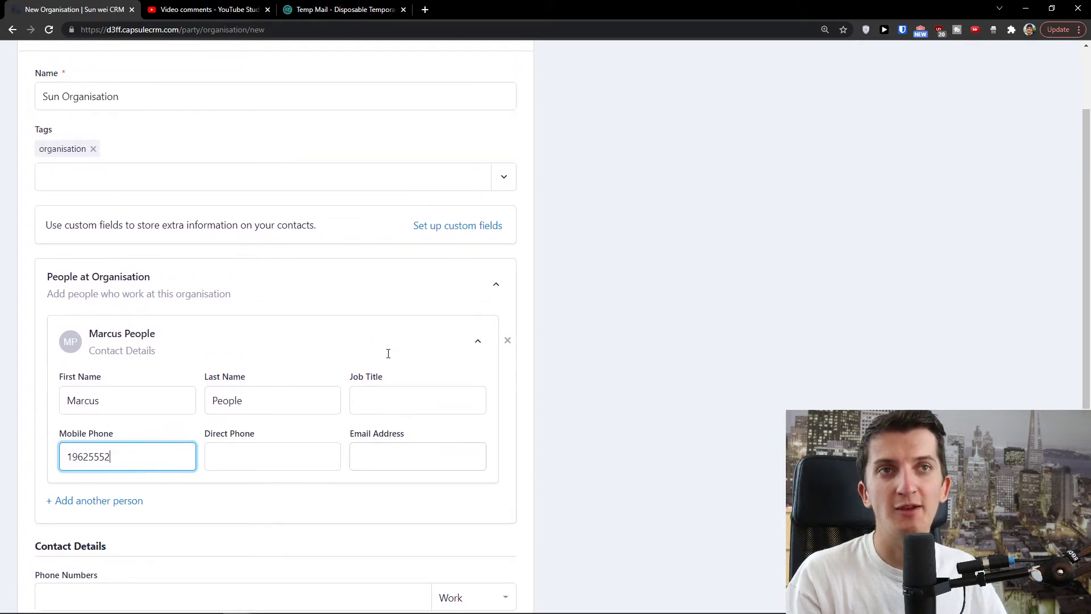
scroll(389, 358, "down", 3)
scroll(387, 355, "down", 2)
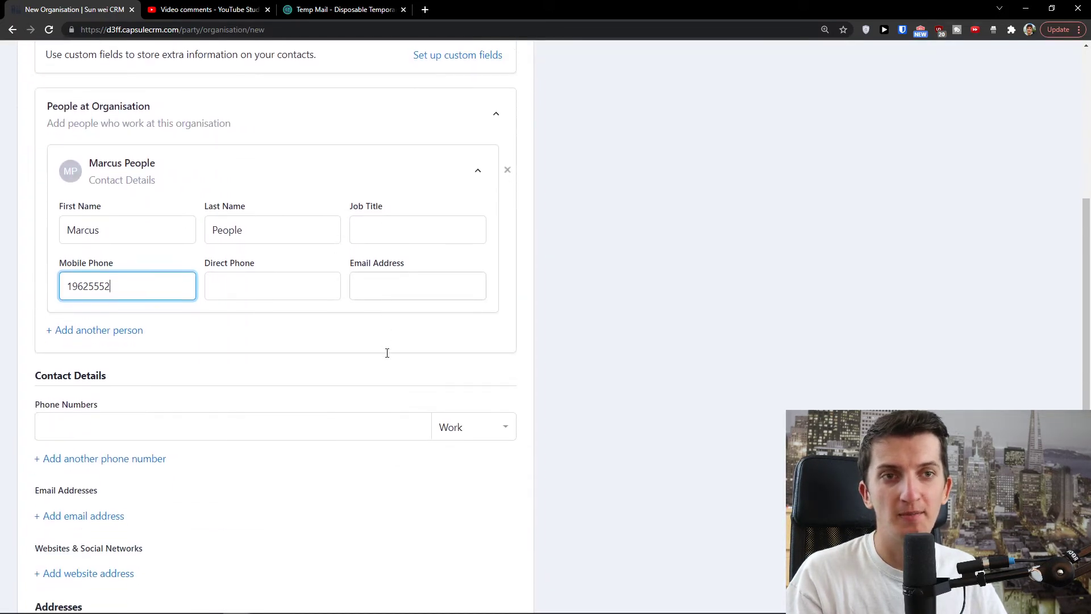
left_click(156, 381)
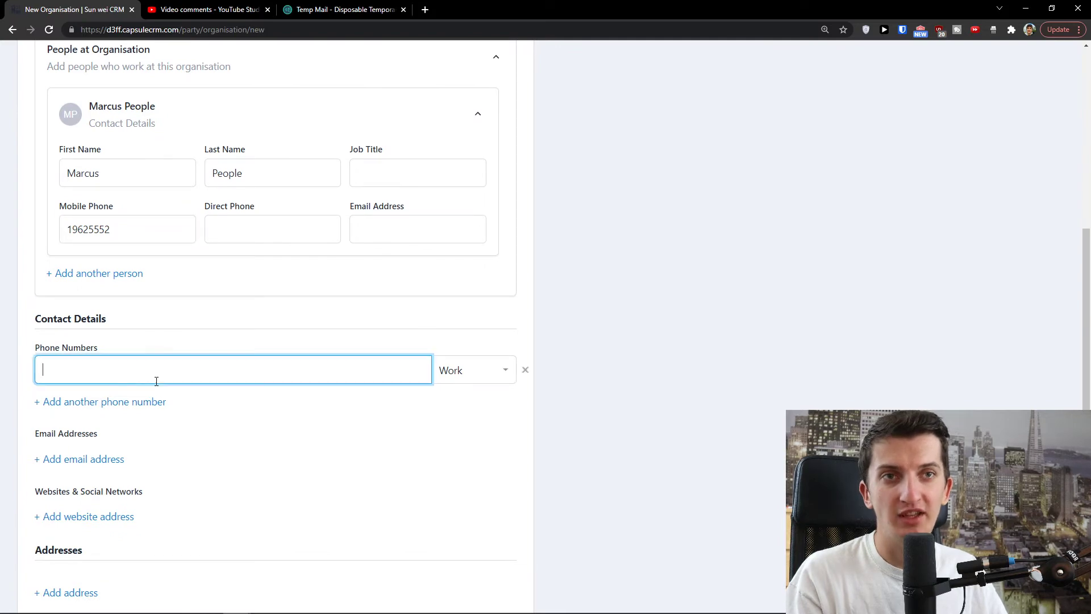
scroll(156, 382, "down", 1)
scroll(157, 381, "up", 1)
scroll(157, 381, "down", 2)
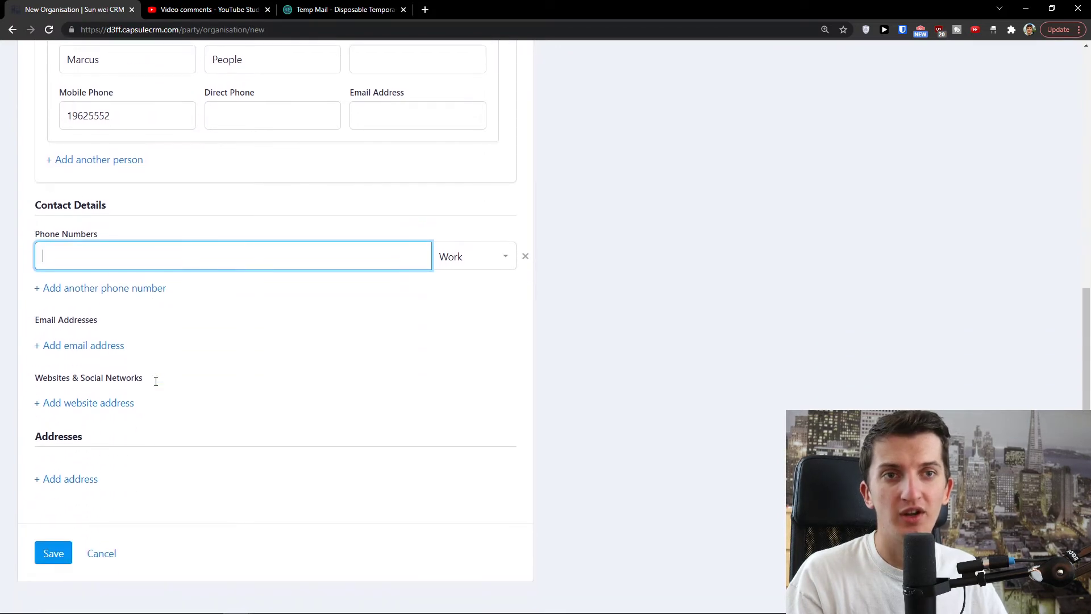
scroll(169, 422, "up", 8)
scroll(160, 428, "down", 8)
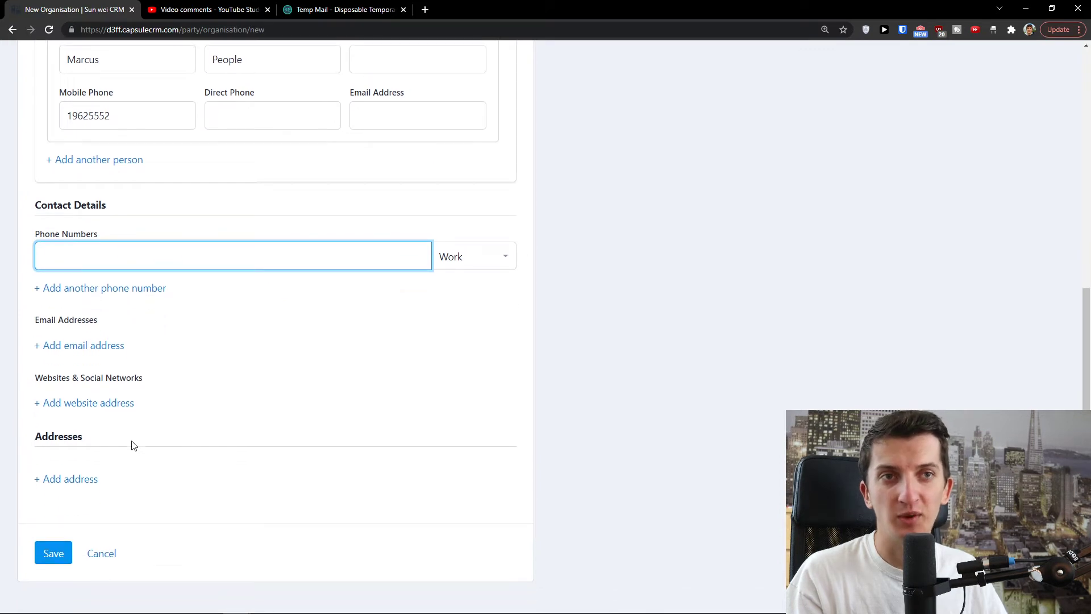
left_click(53, 553)
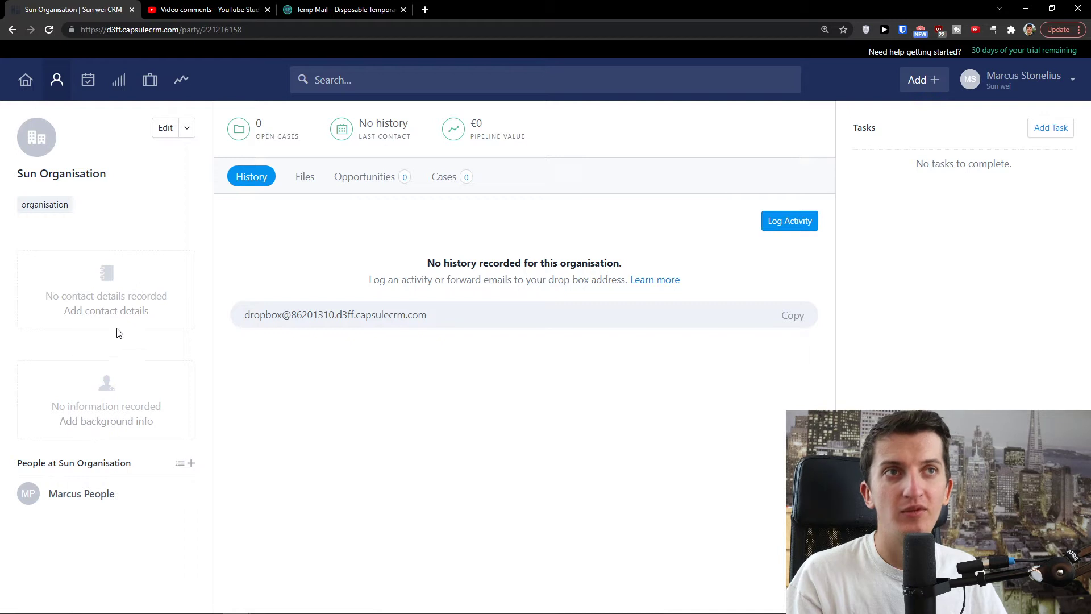
Step: Check the organisation's Files, Opportunities and Cases tabs, then return to the dashboard
left_click(299, 178)
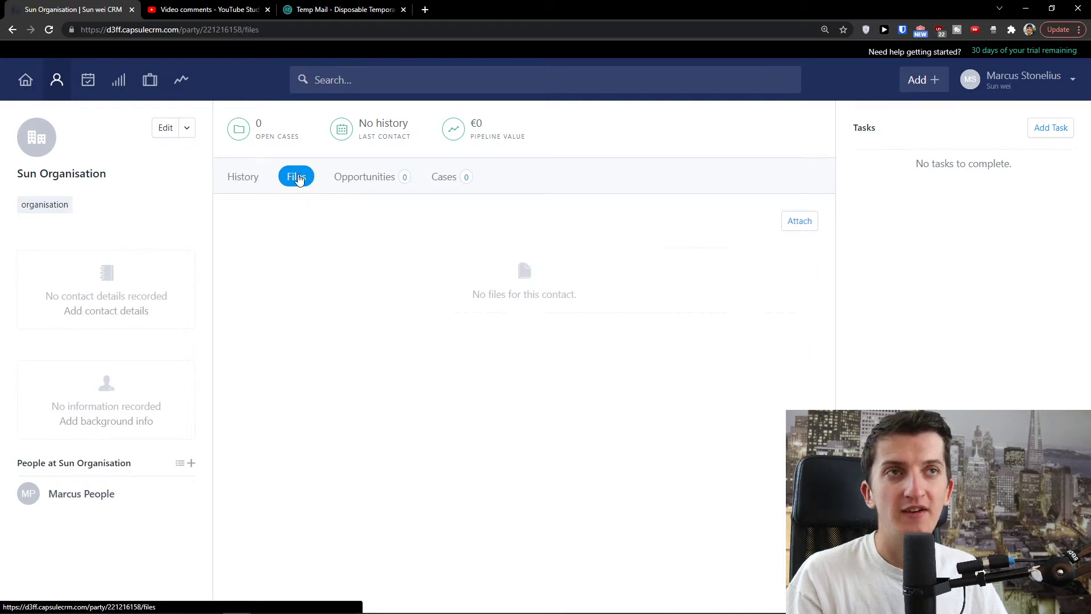
left_click(379, 182)
left_click(441, 181)
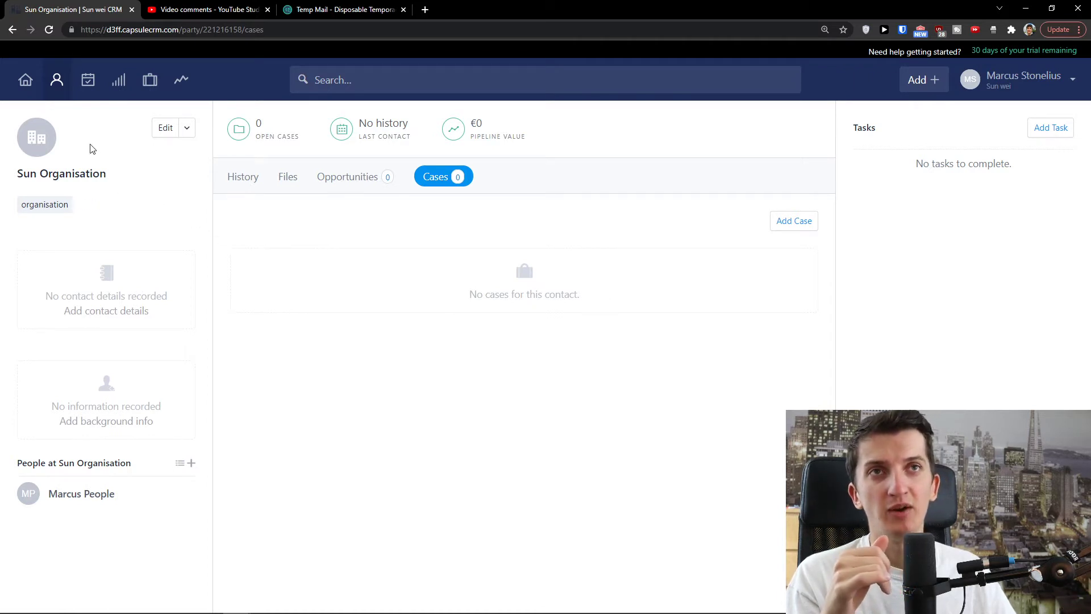
left_click(28, 87)
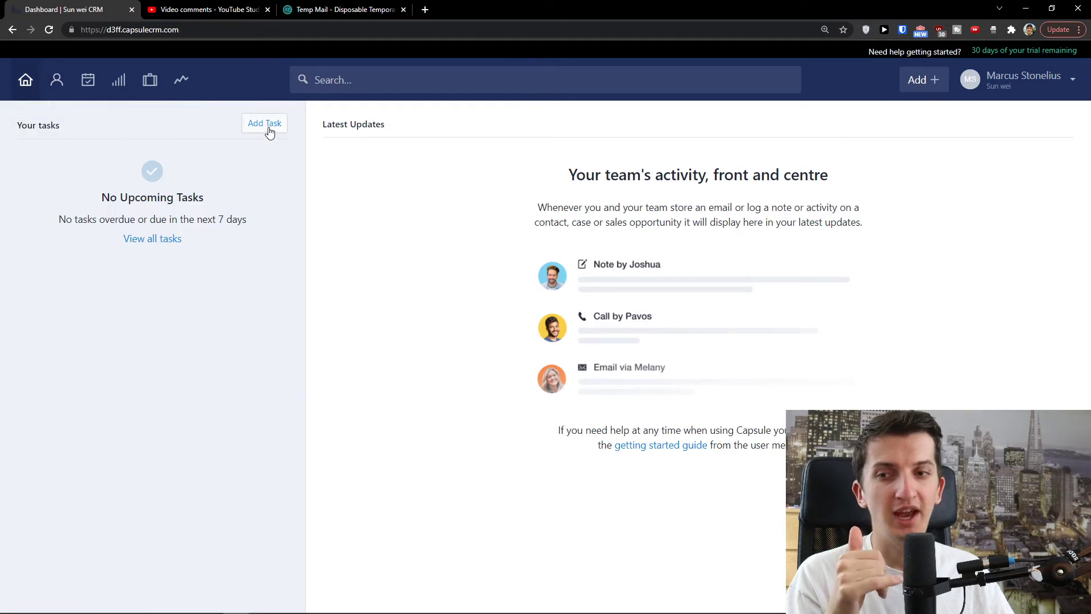
Step: Draft a 'Call a client' task due 5 November 2021, repeating every month
left_click_drag(16, 125, 176, 125)
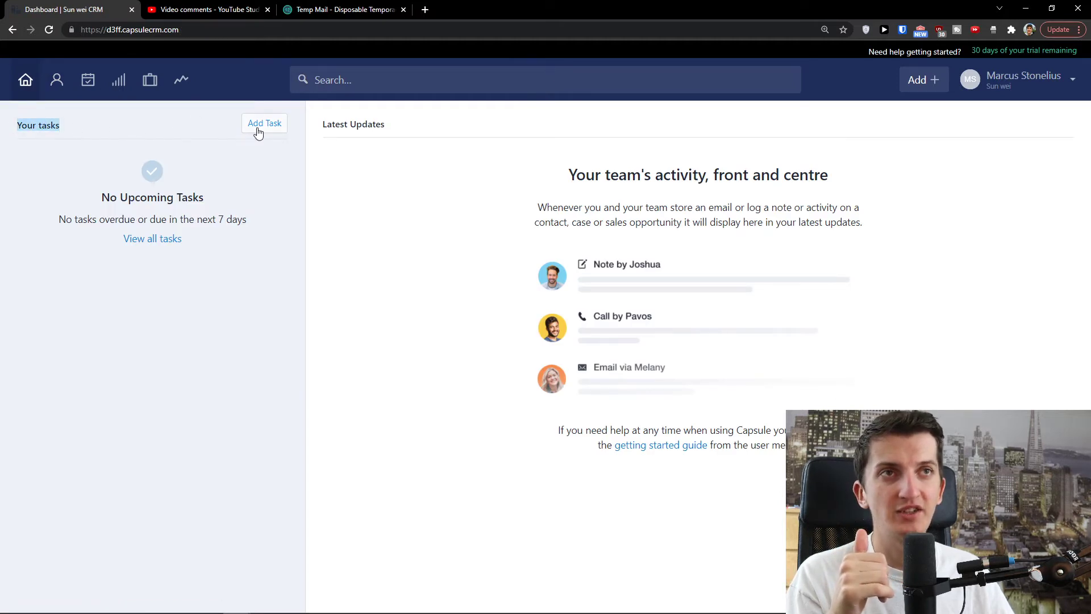
left_click(258, 129)
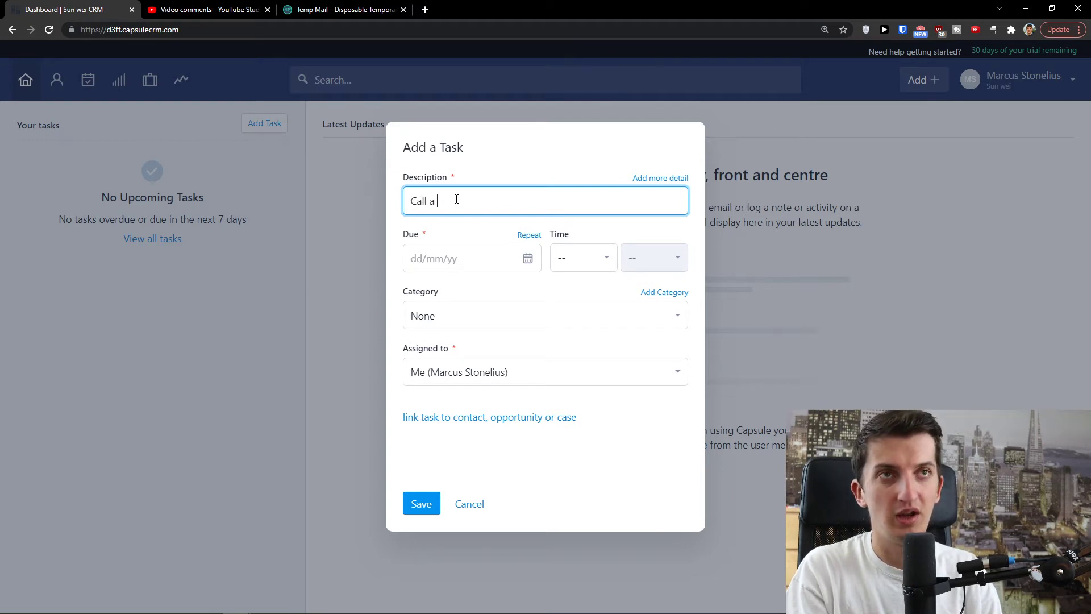
left_click(478, 257)
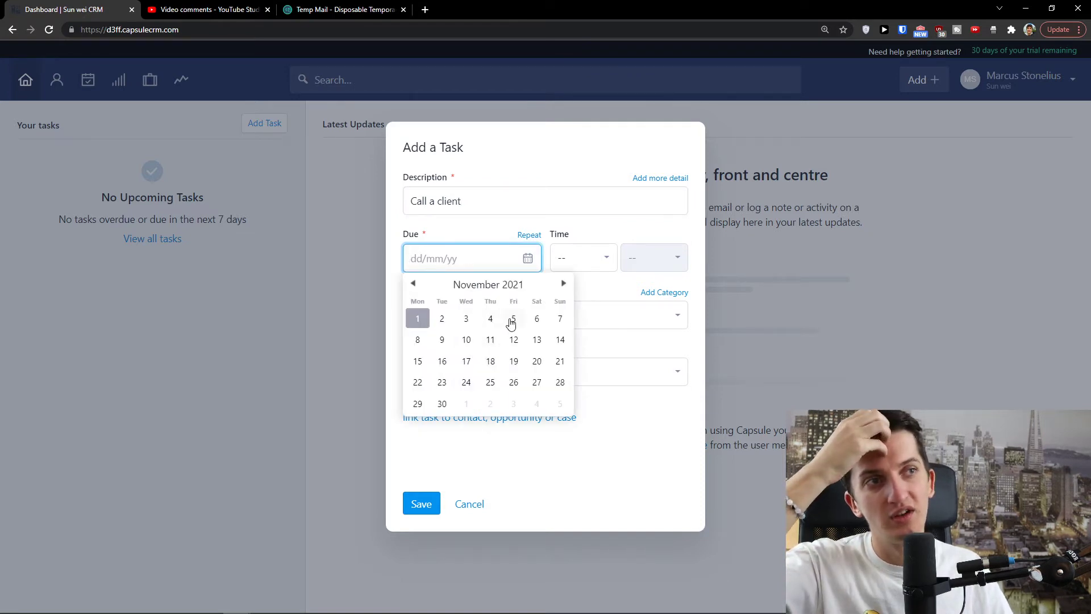
left_click(511, 322)
left_click(529, 235)
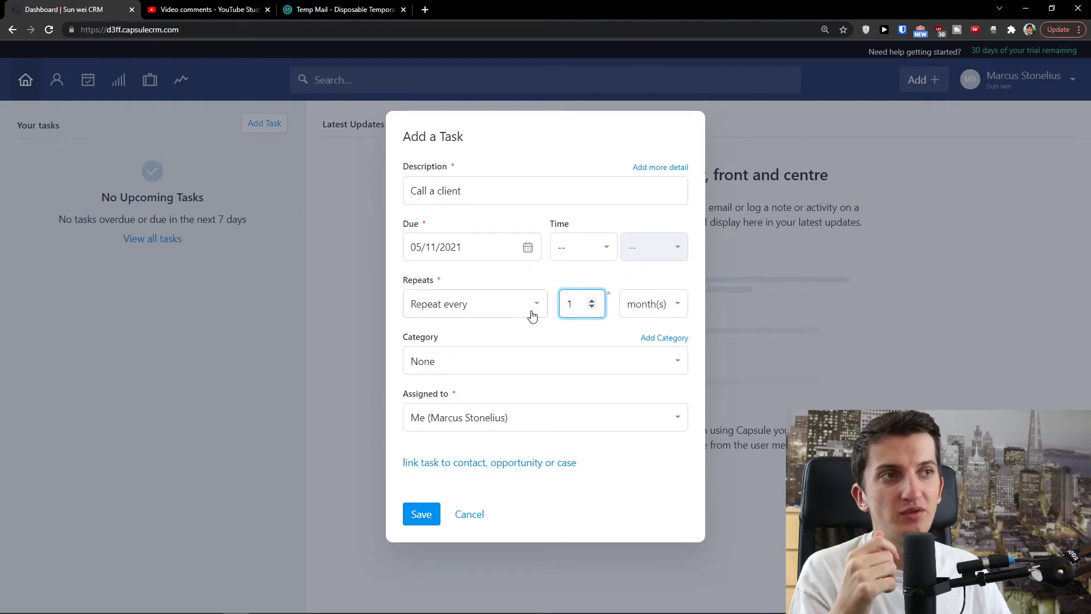
Step: Set the task to Don't repeat with a due time of 12:00
left_click(501, 316)
left_click(487, 325)
left_click(495, 309)
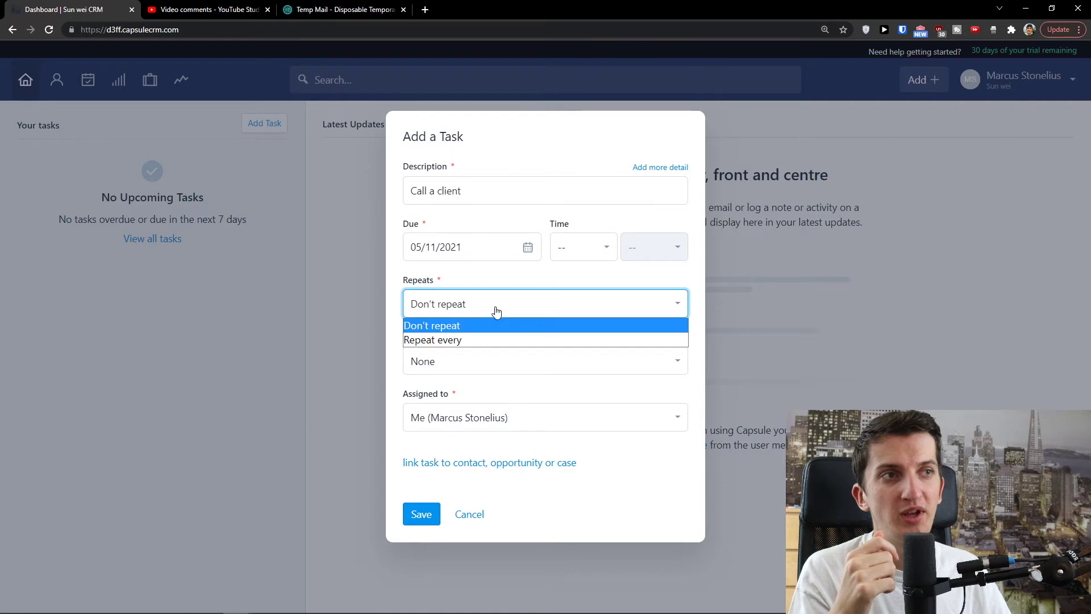
left_click(500, 289)
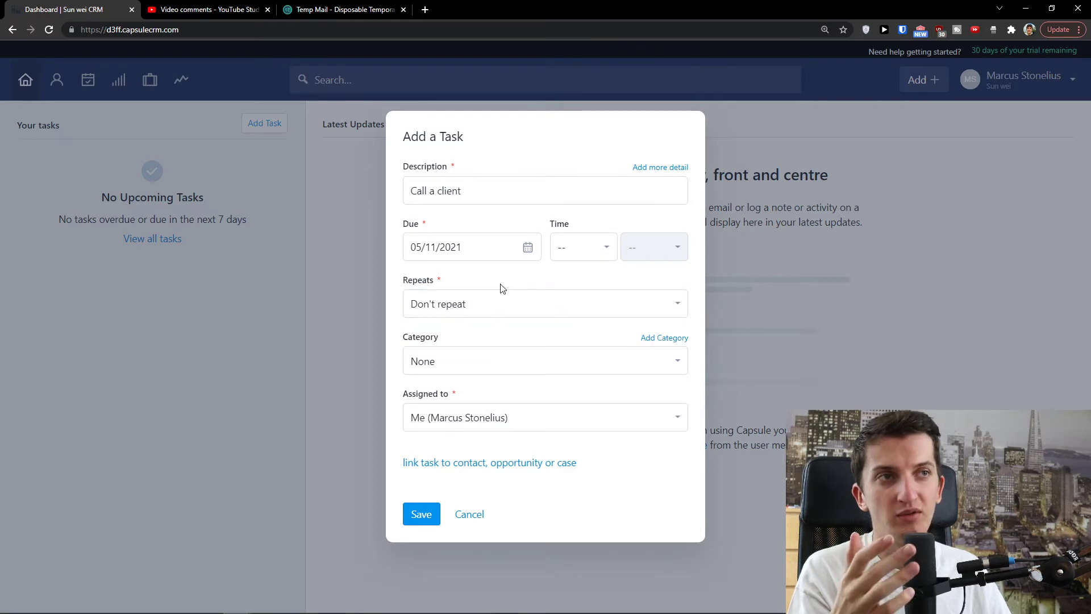
left_click(585, 252)
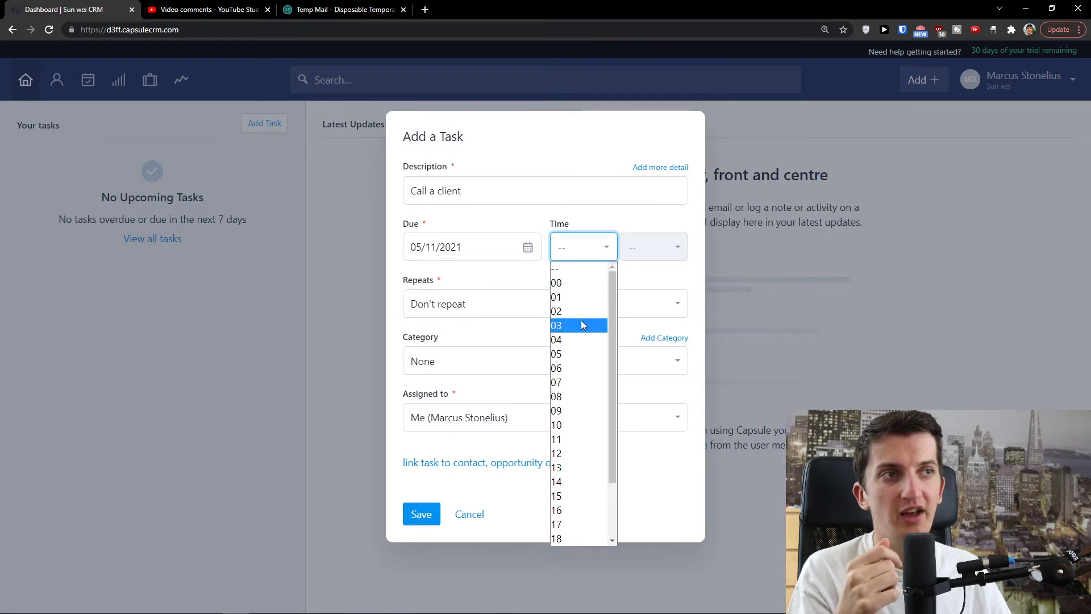
left_click(575, 453)
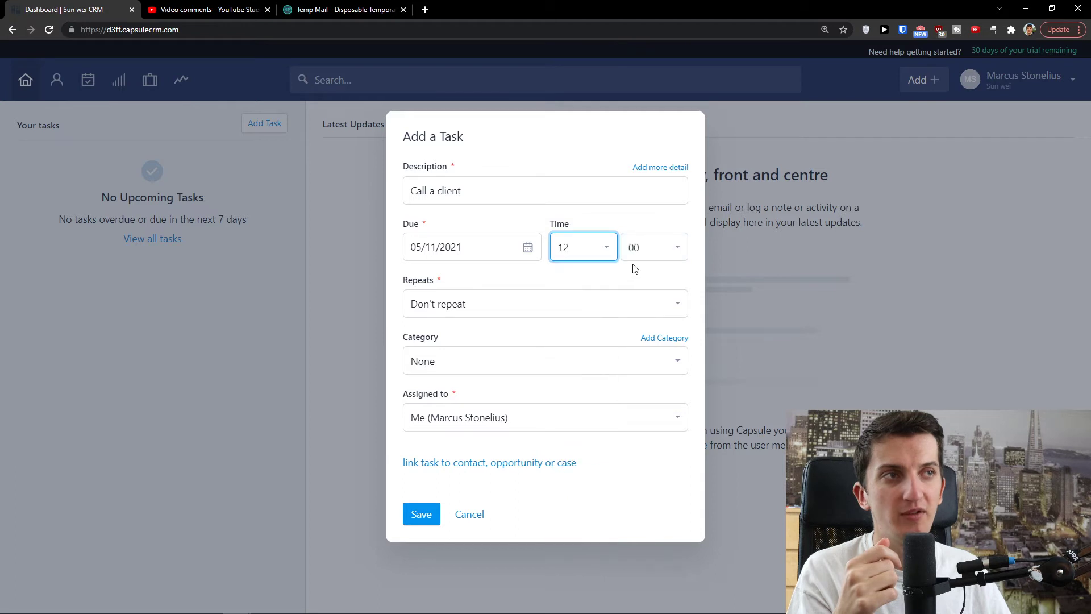
Step: Put the task in the Call category, keeping the current assignee
left_click(493, 362)
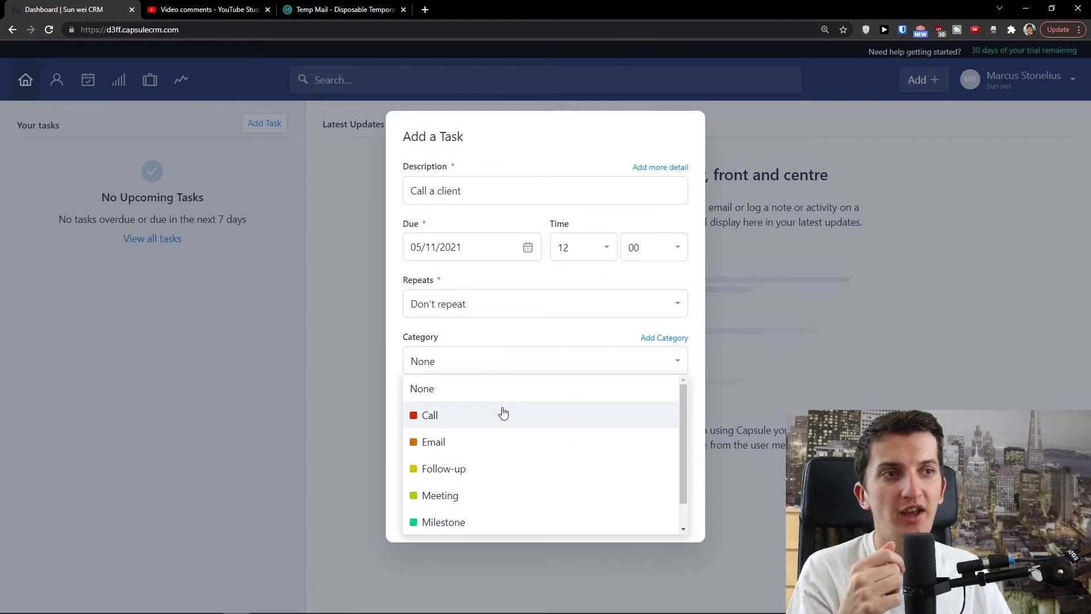
scroll(503, 413, "down", 1)
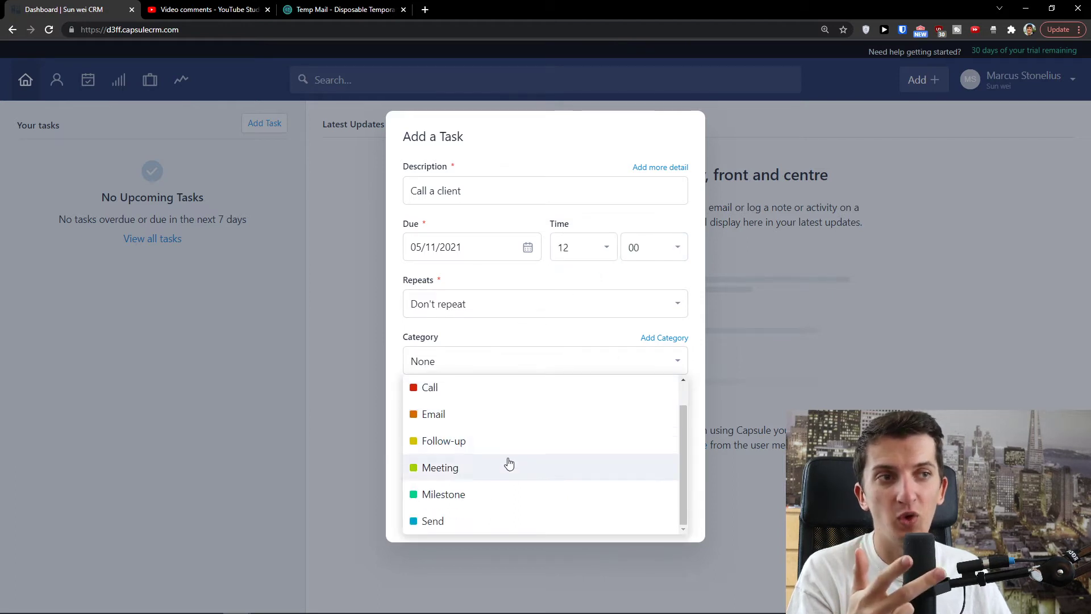
scroll(506, 522, "up", 1)
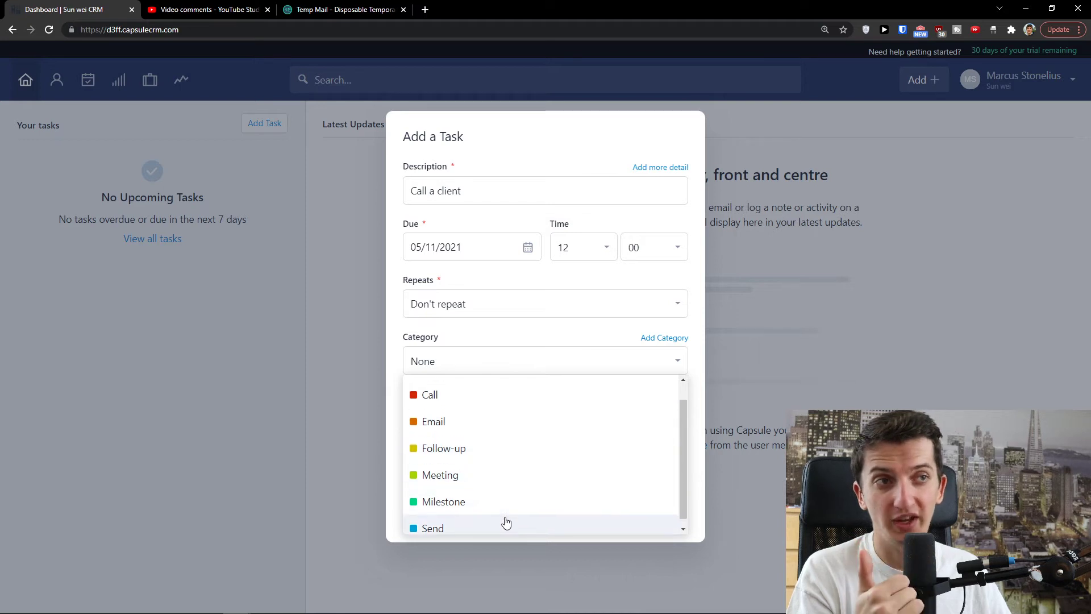
scroll(508, 500, "up", 1)
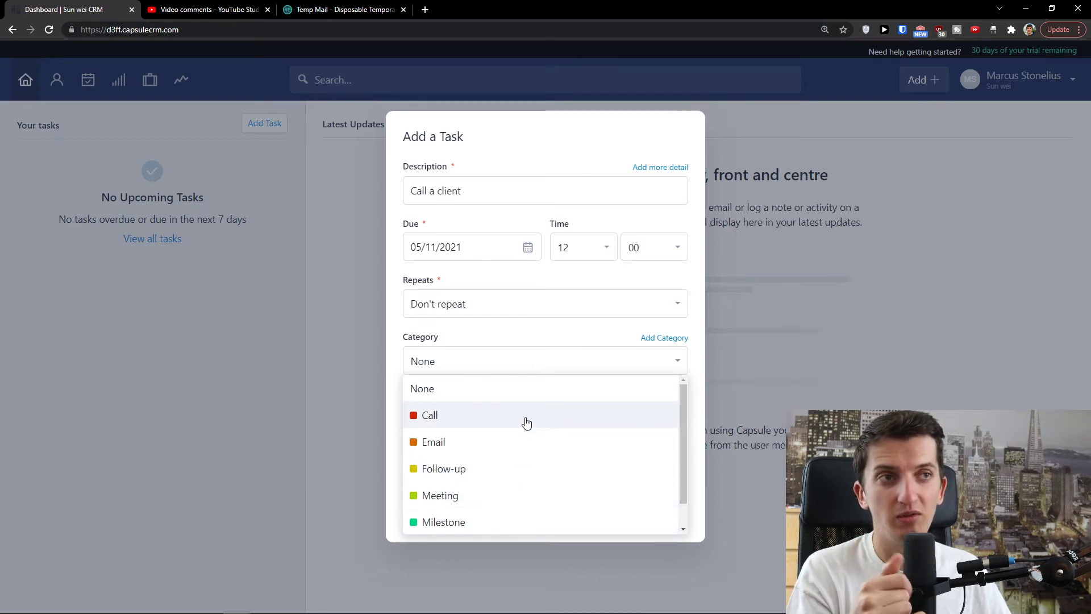
left_click(526, 421)
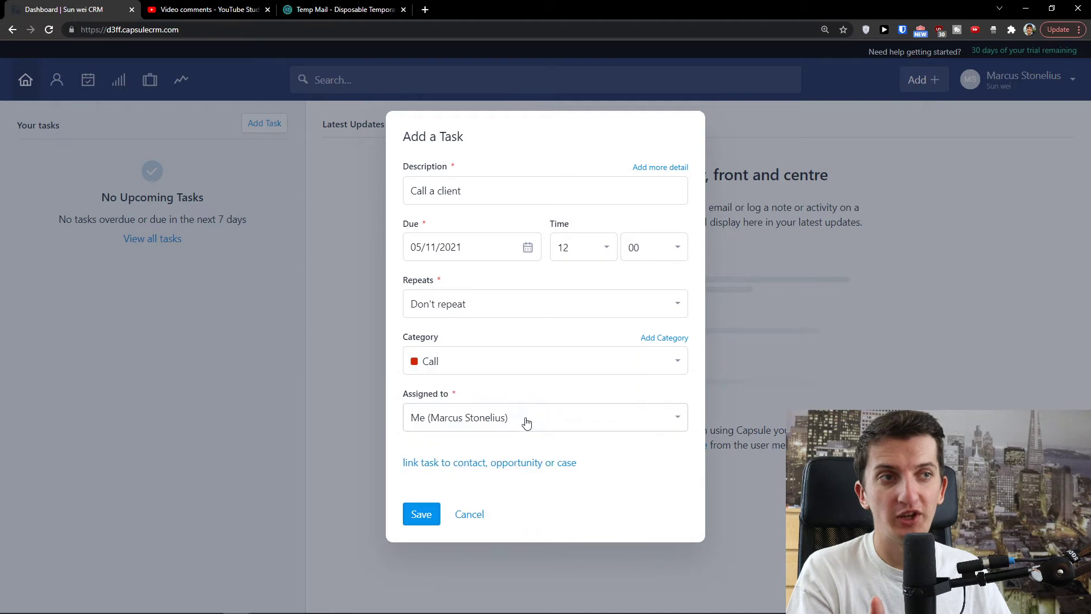
left_click(499, 418)
left_click(499, 418)
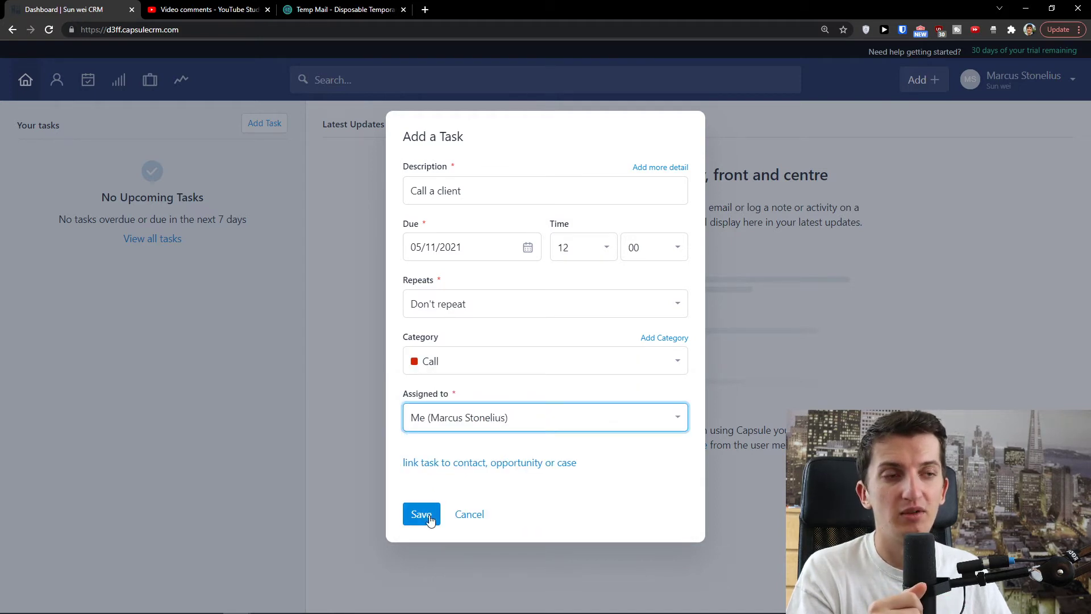
Step: Link the 'Call a client' task to Sun Organisation and save it
left_click(453, 468)
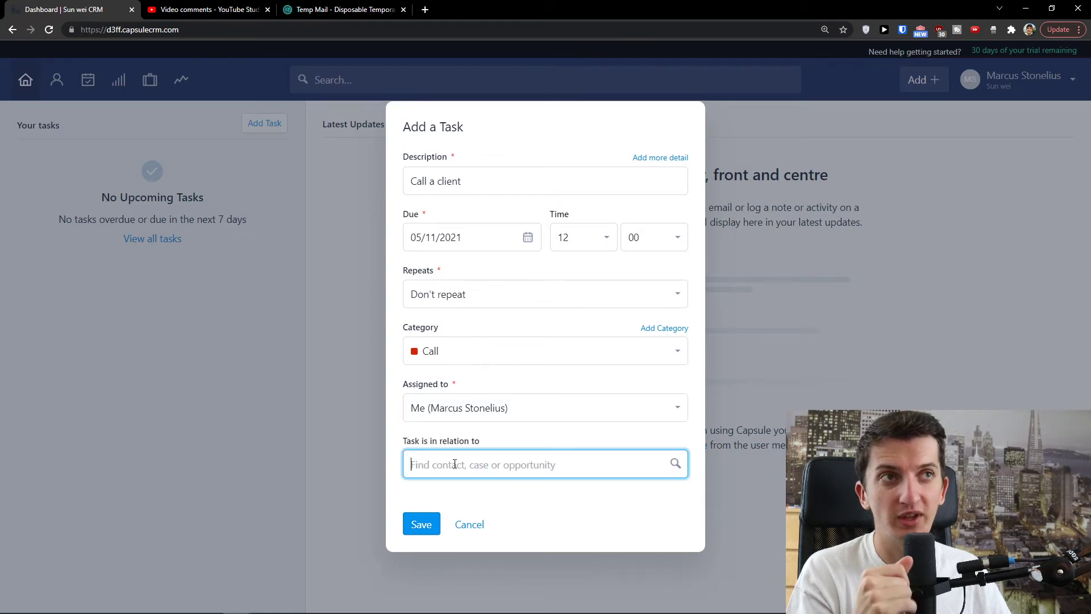
type("Sun")
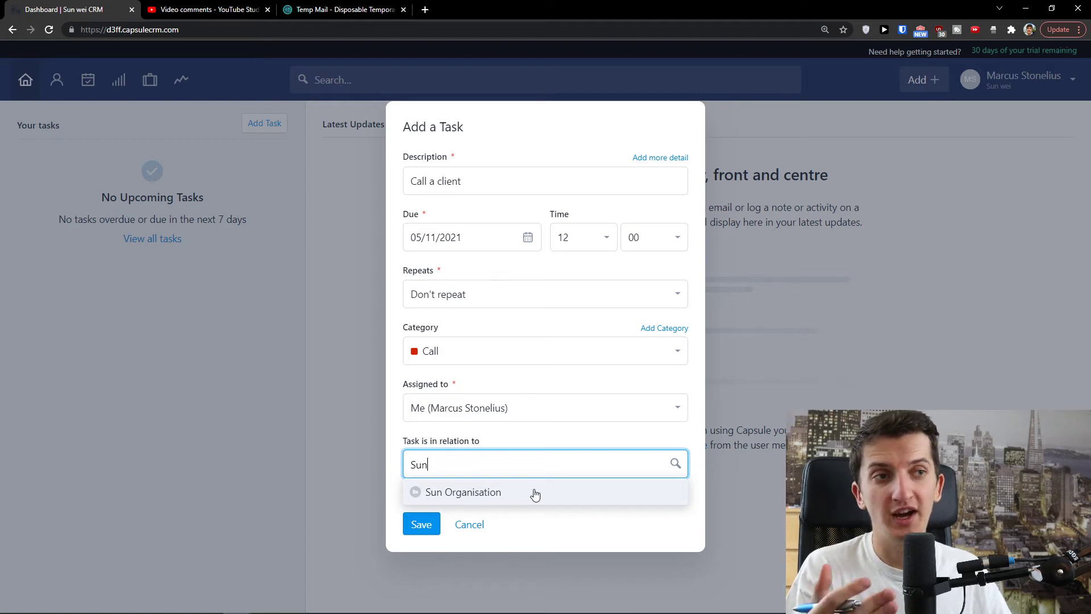
left_click(534, 492)
left_click(423, 524)
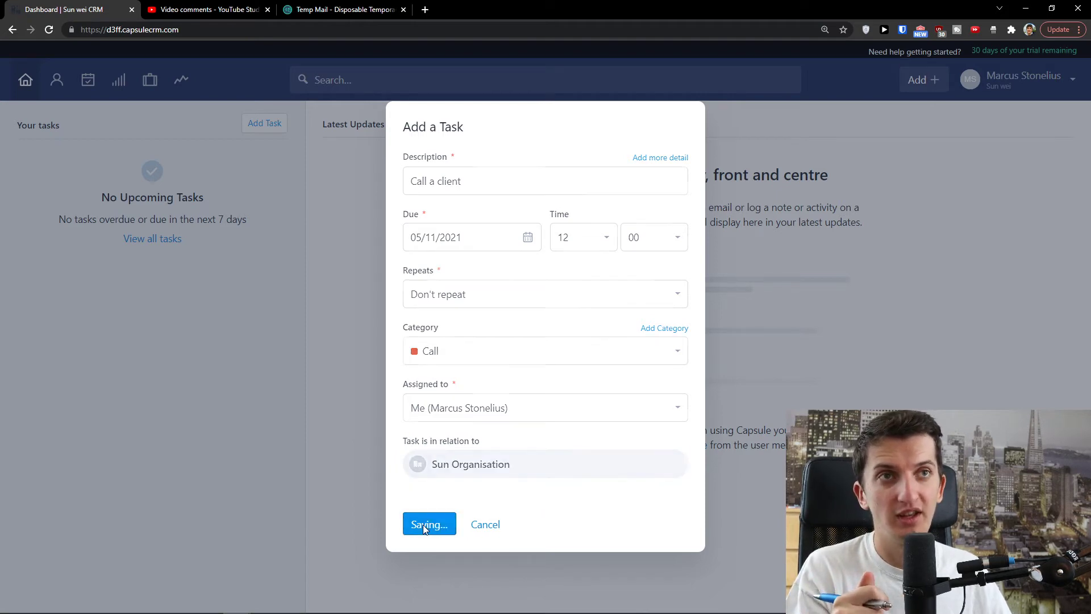
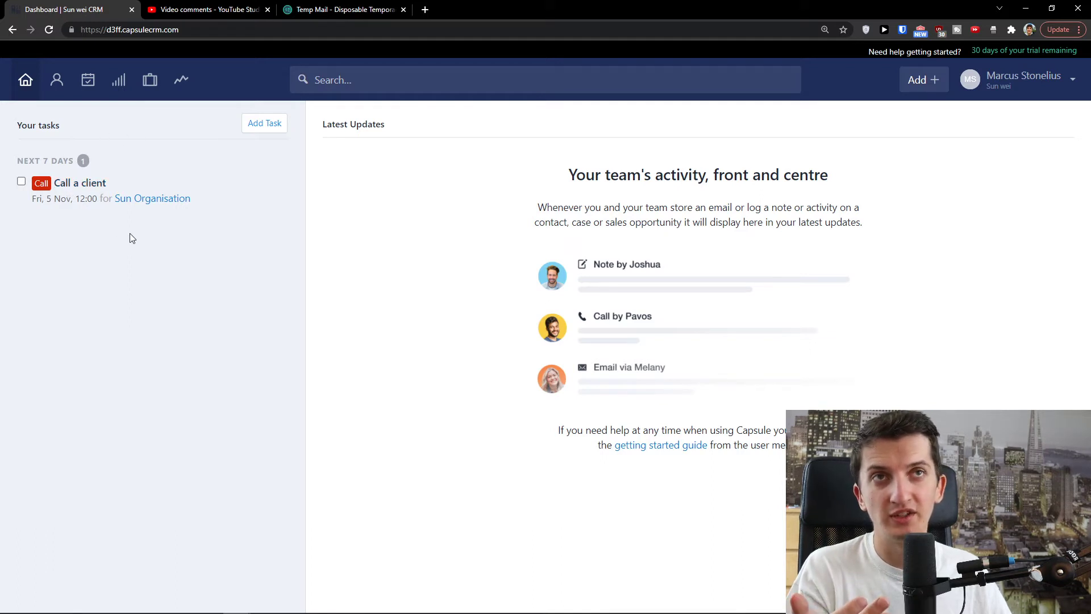
Step: Open the People & Organisations list, look over a blank new-person form, and cancel it unsaved
left_click(62, 84)
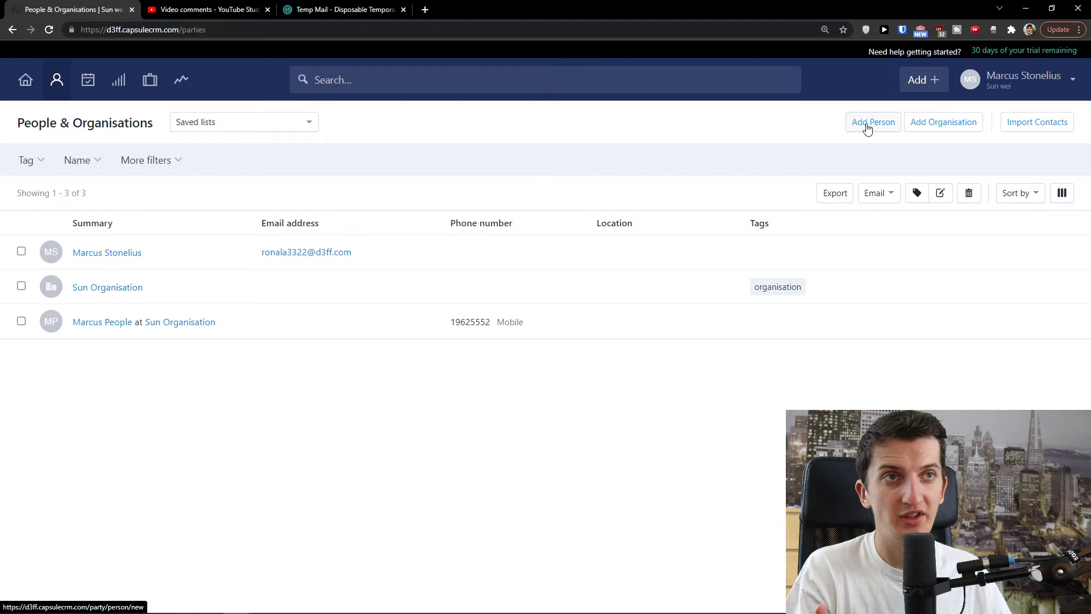
left_click(868, 128)
scroll(202, 221, "down", 5)
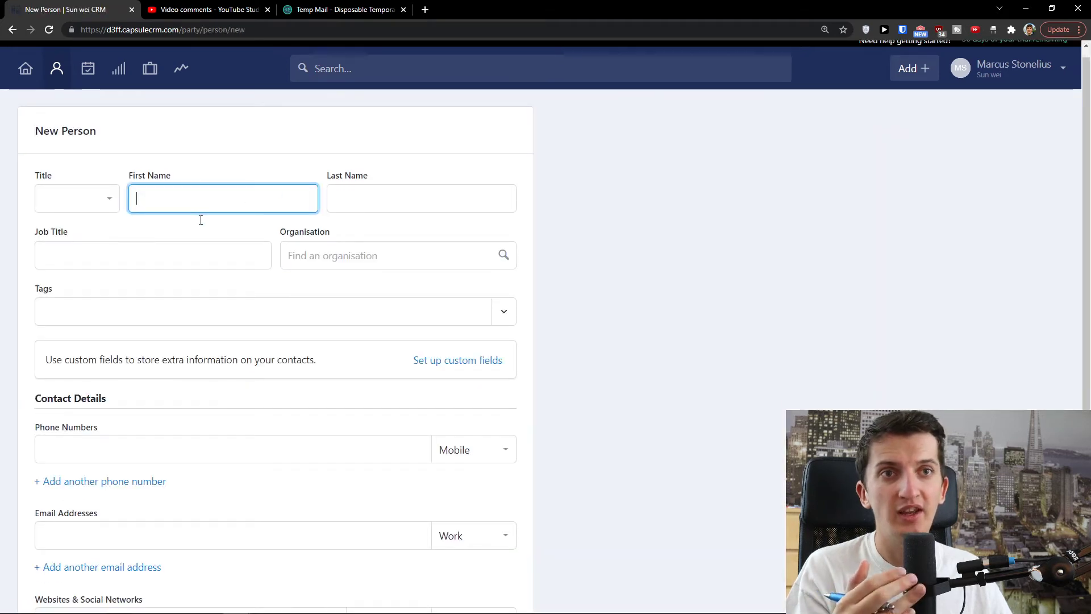
scroll(202, 223, "up", 5)
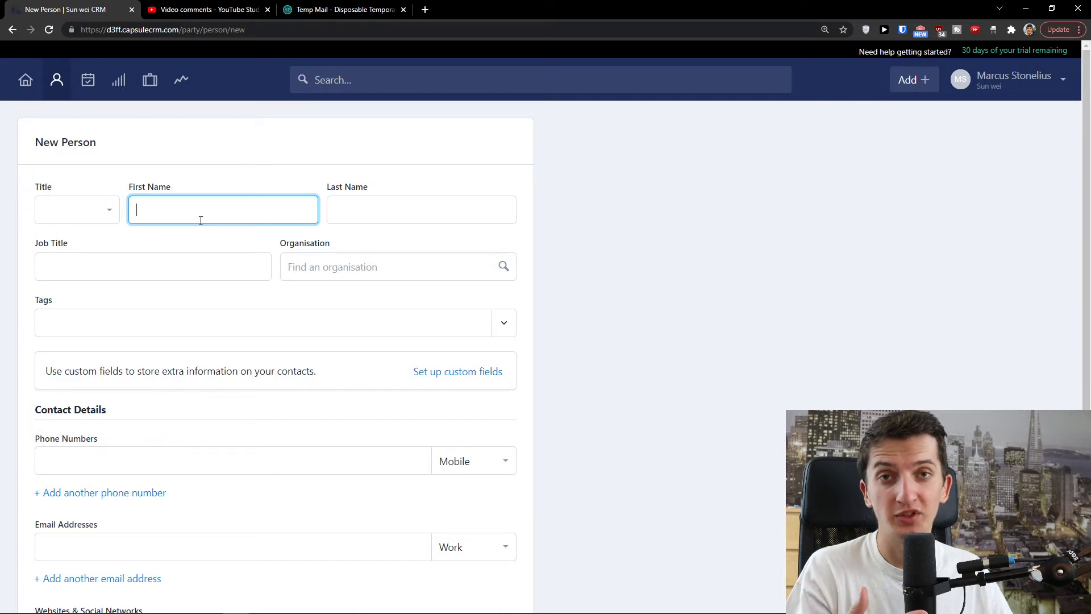
scroll(276, 212, "down", 1)
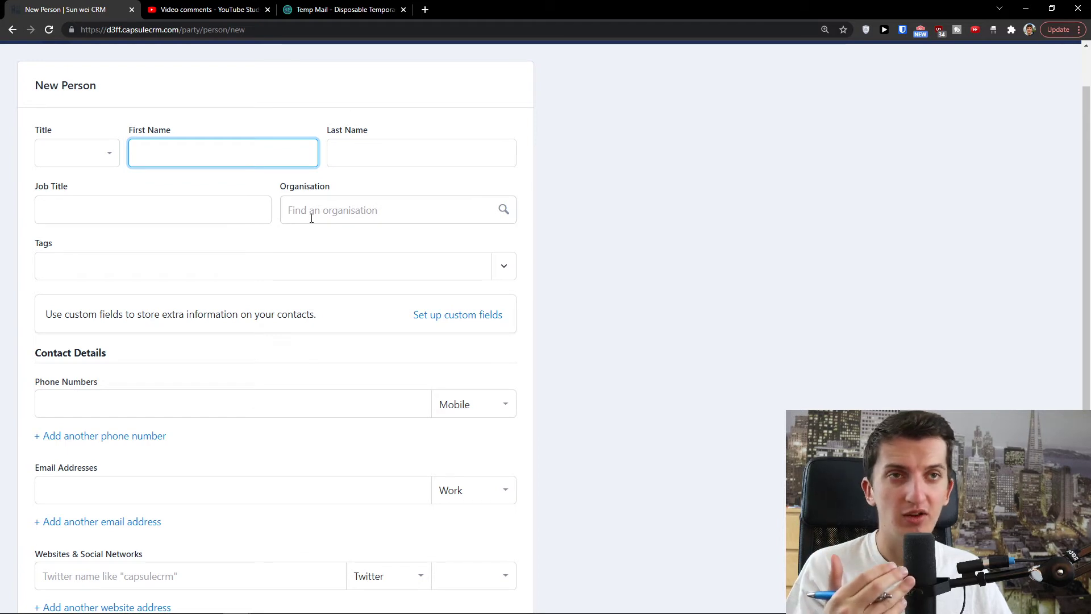
scroll(205, 323, "down", 1)
scroll(196, 334, "down", 1)
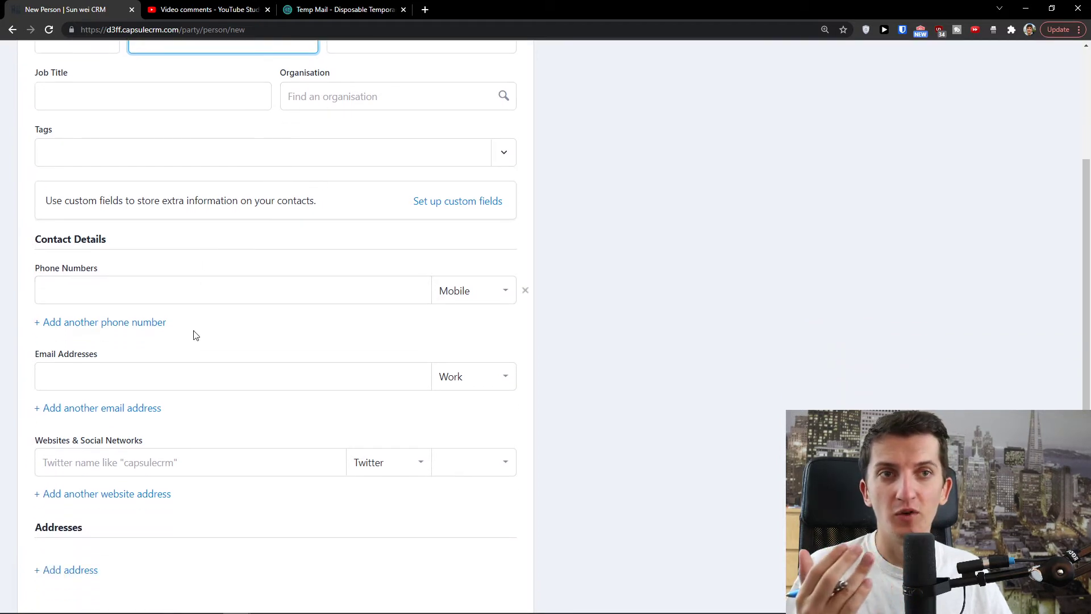
scroll(196, 335, "down", 2)
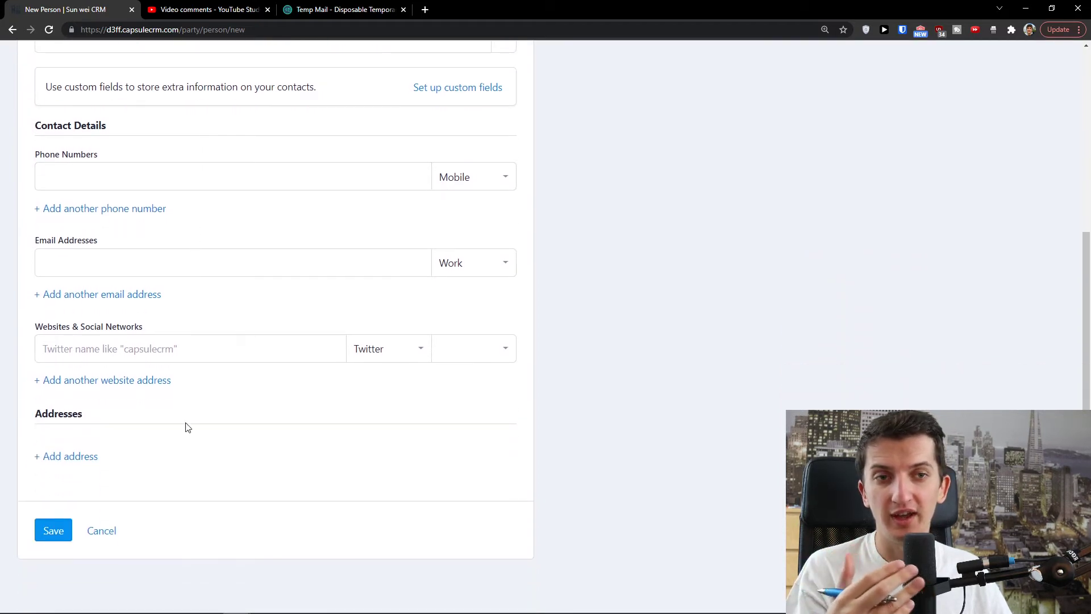
left_click(112, 530)
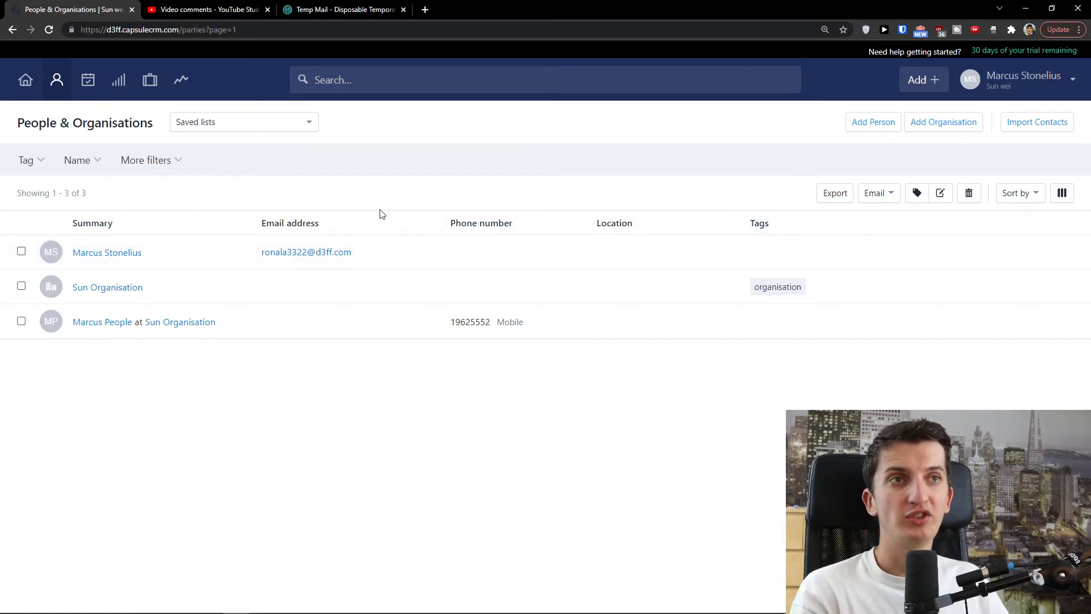
Step: In Calendar & Tasks, discard a new task for Tuesday 2 November, then go to Sales Pipeline
left_click(97, 84)
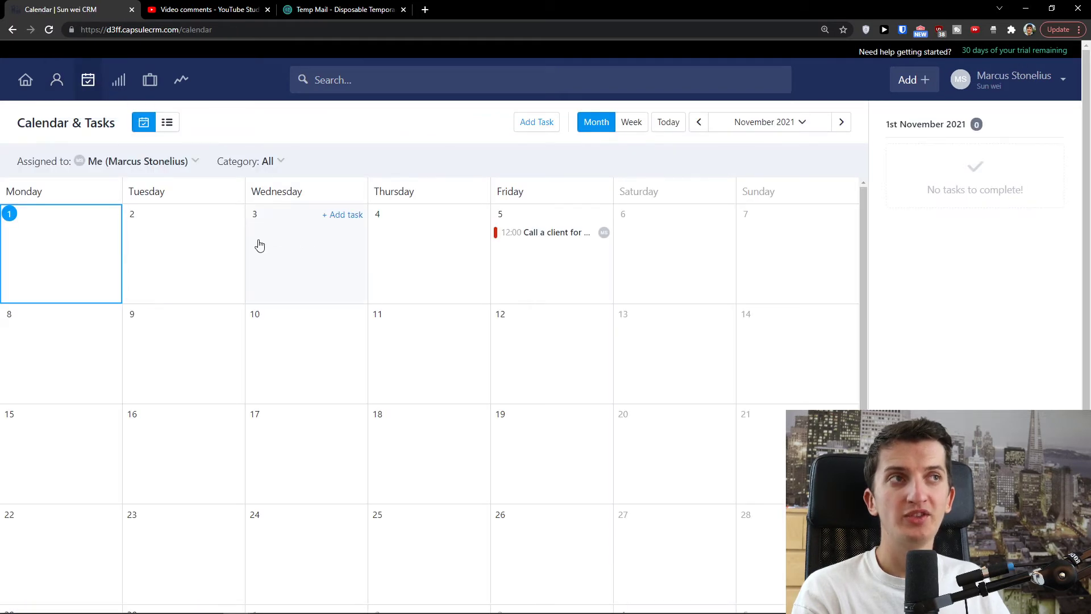
scroll(84, 258, "down", 1)
scroll(84, 258, "up", 1)
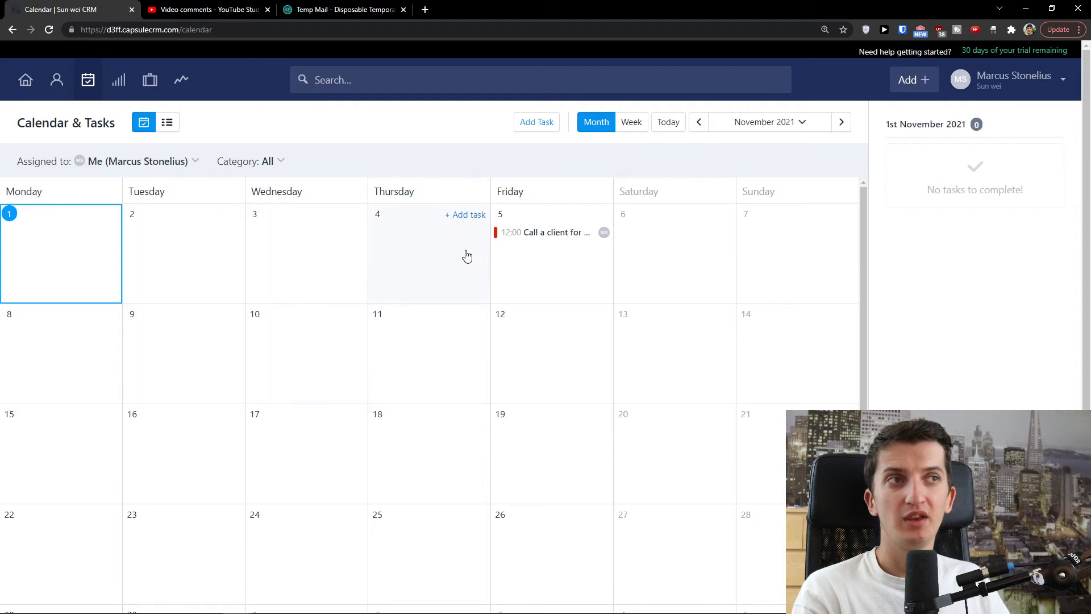
left_click(218, 216)
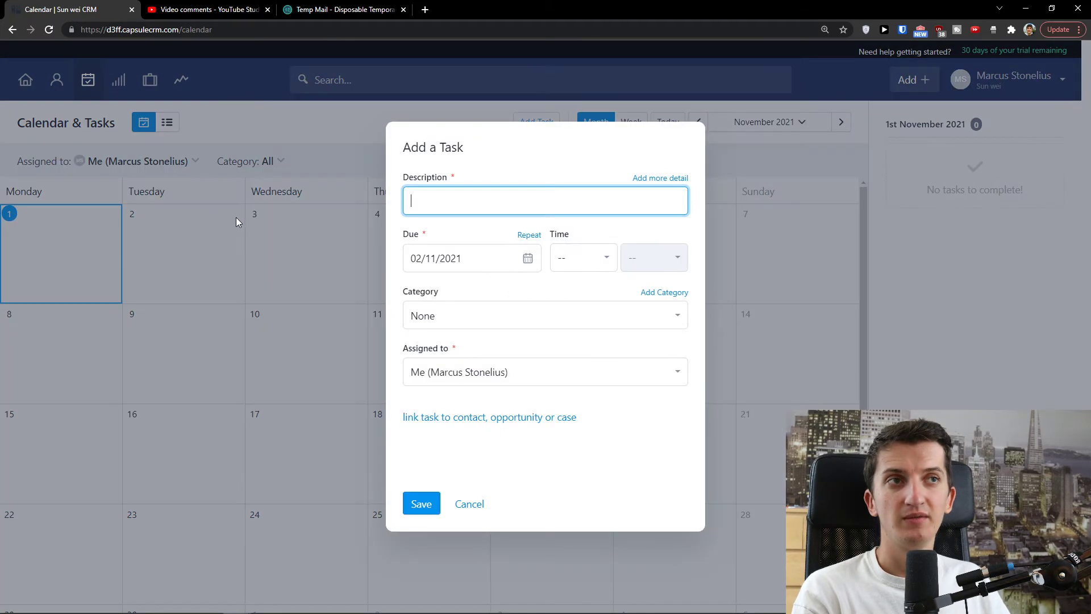
left_click(470, 504)
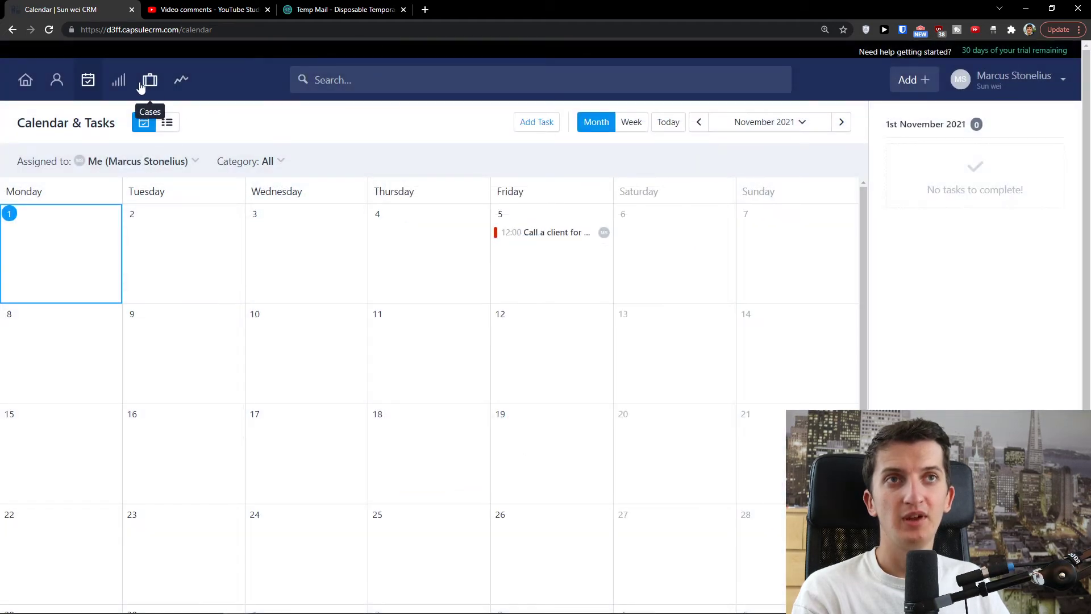
left_click(128, 87)
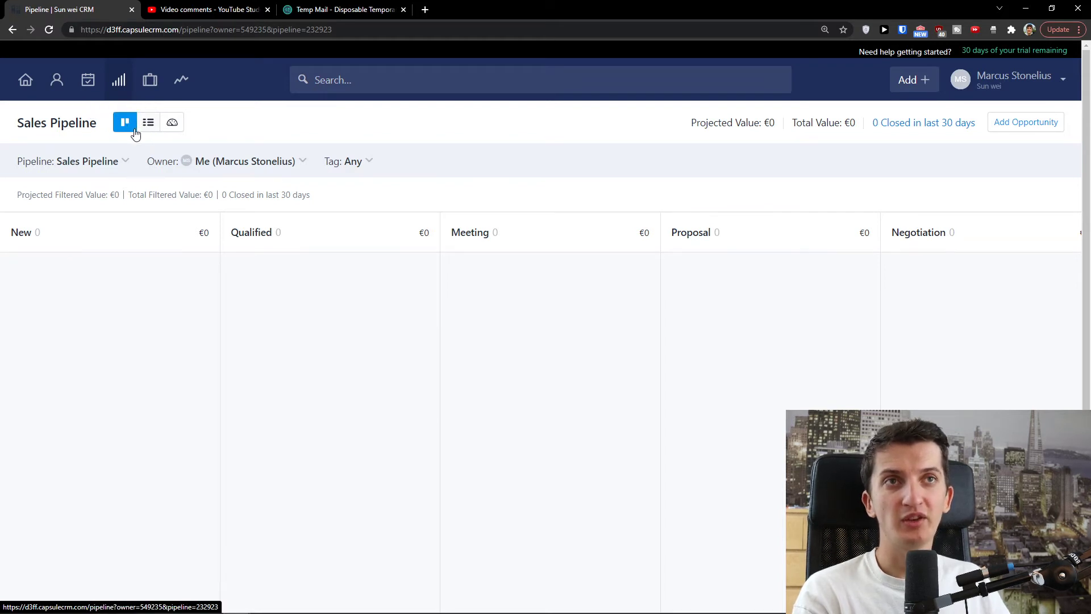
Step: Toggle the pipeline between list and board view, then start a new opportunity
left_click(147, 123)
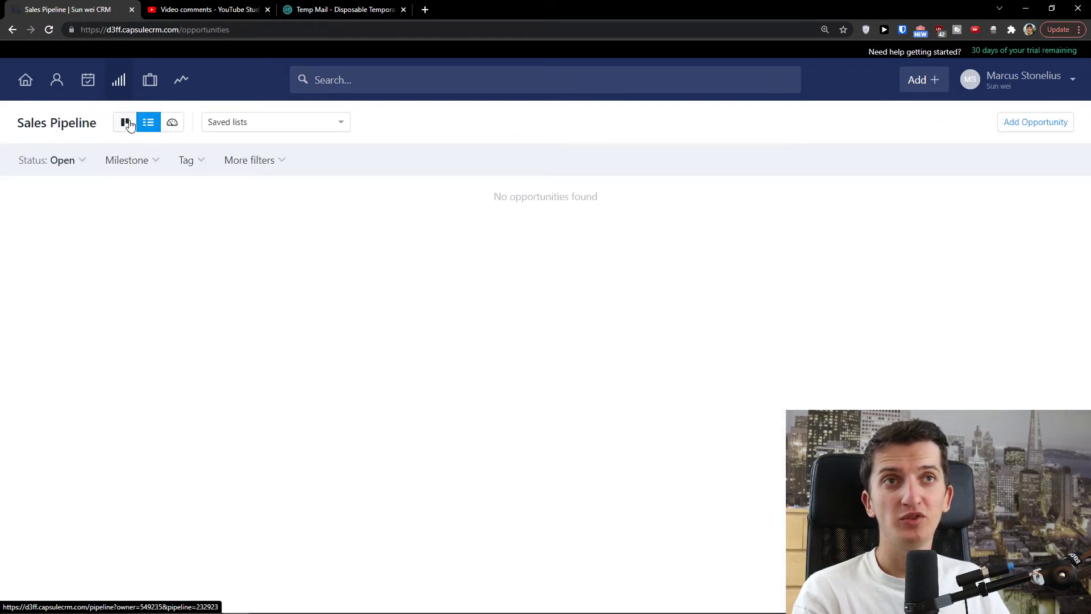
left_click(128, 124)
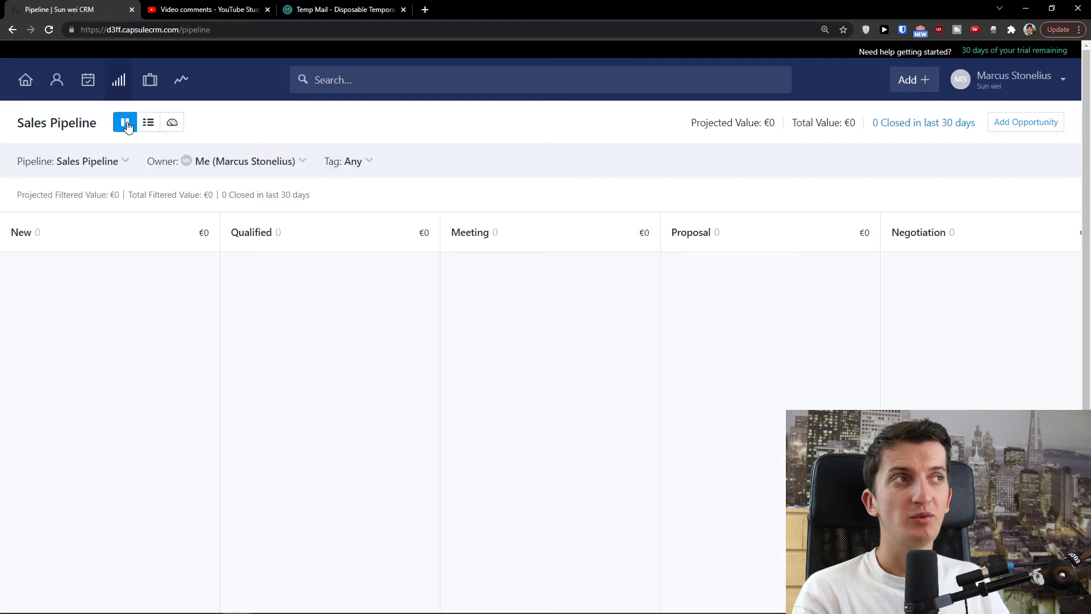
left_click(1054, 122)
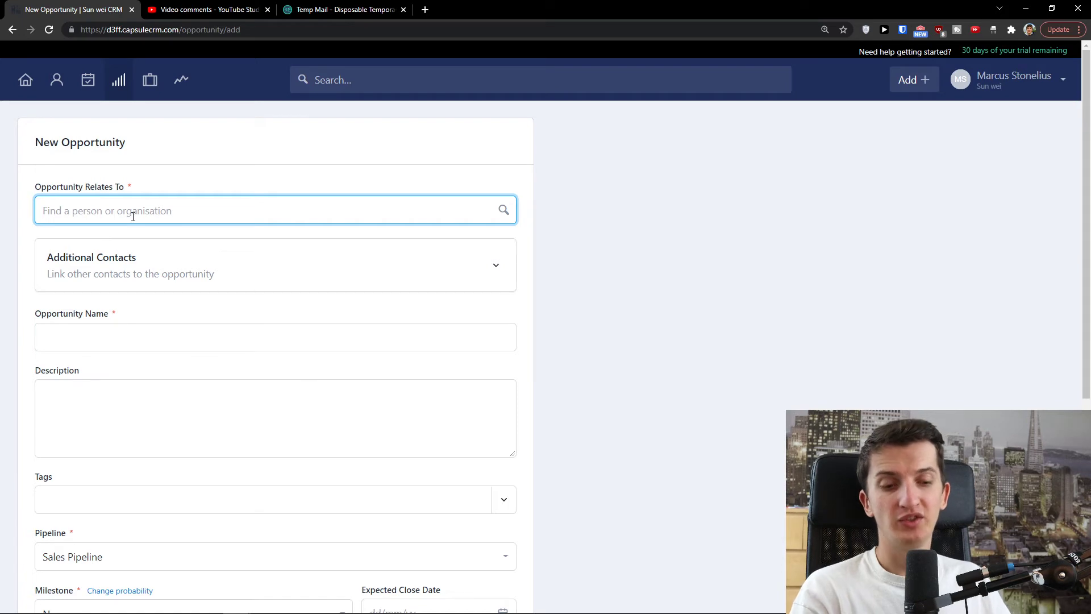
Step: Relate the opportunity to Sun Organisation and link its contact person as an additional contact
type("Sun")
left_click(136, 238)
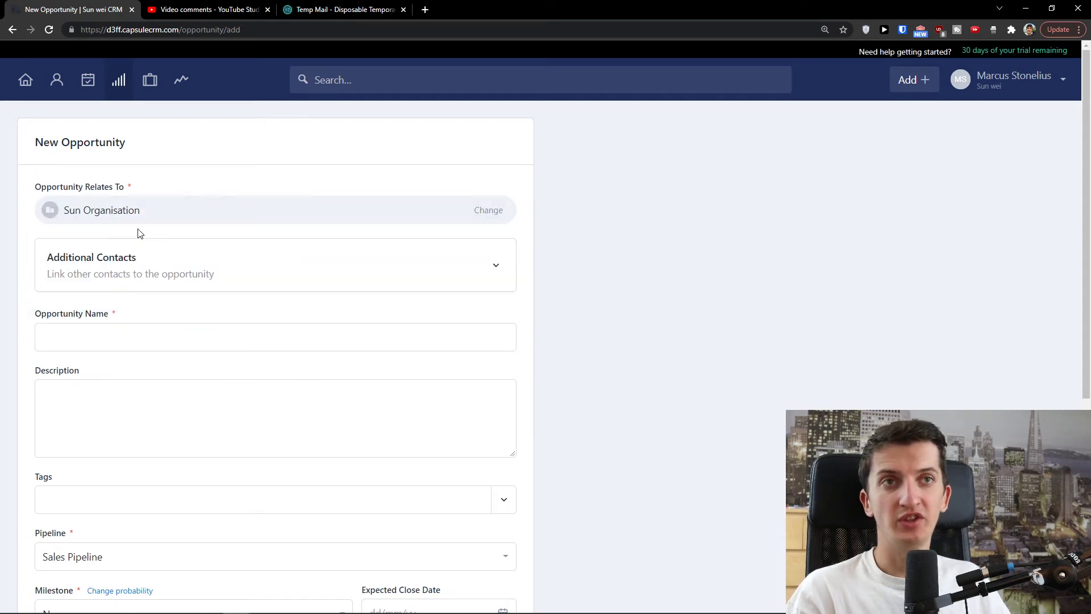
scroll(138, 283, "down", 1)
left_click(498, 216)
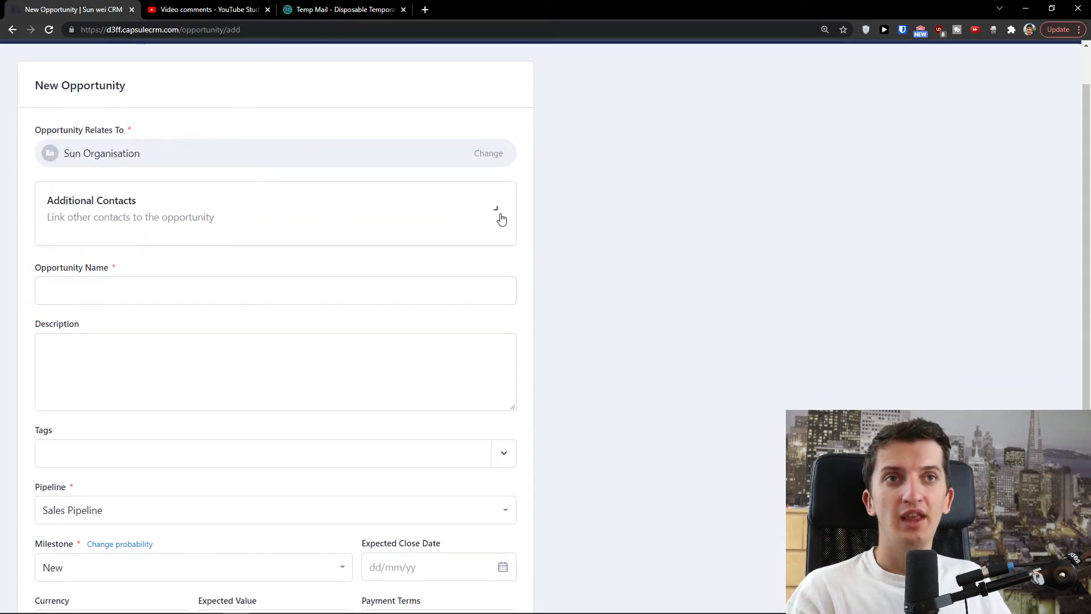
left_click(496, 214)
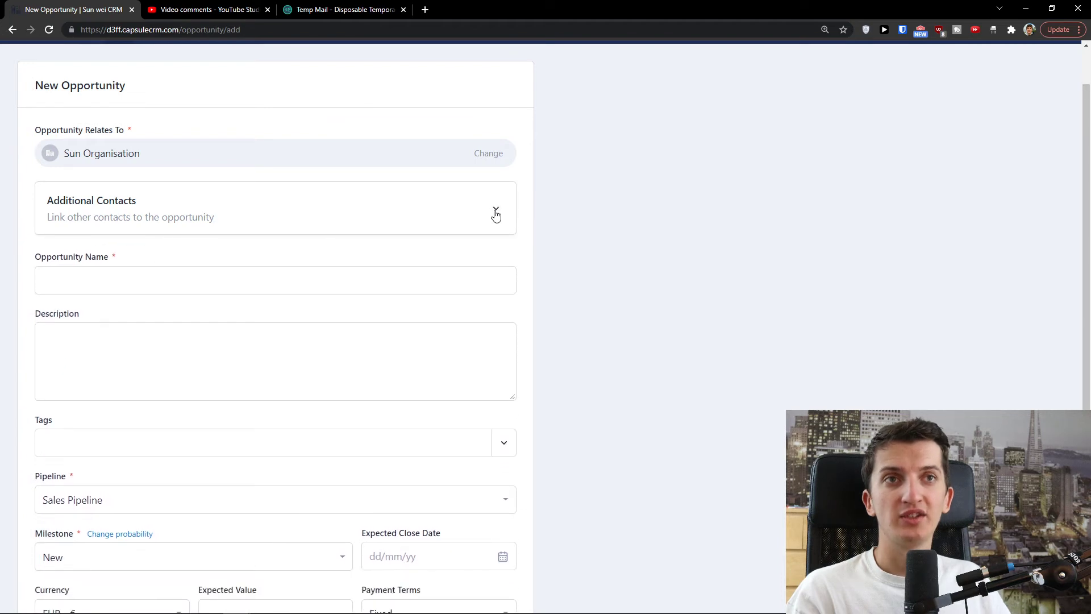
left_click(497, 212)
type("Mar")
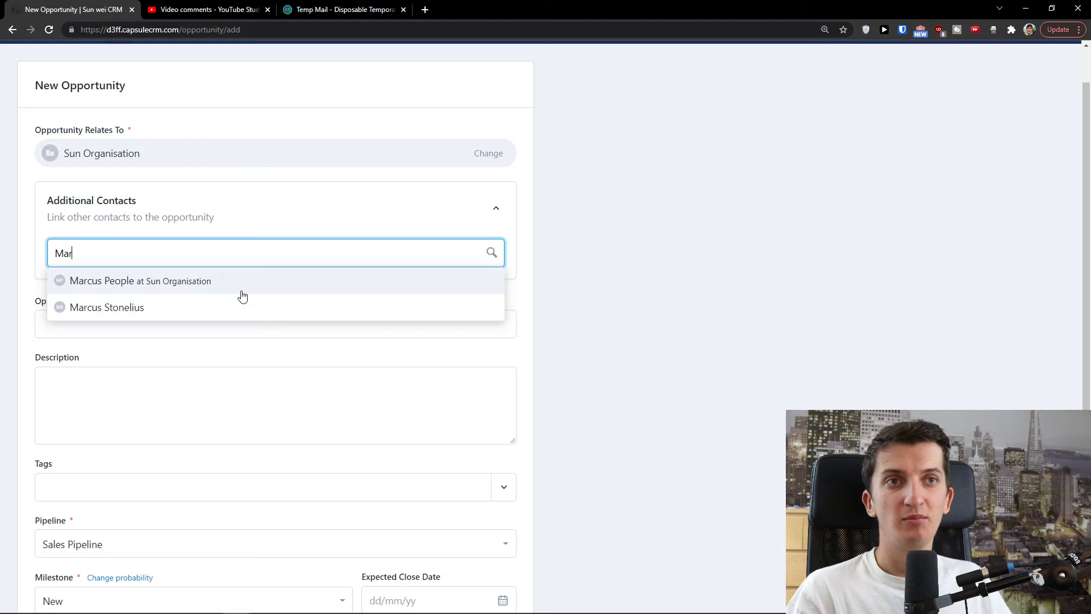
left_click(239, 284)
Step: Name the opportunity 'Sales for office equipment'
left_click(178, 360)
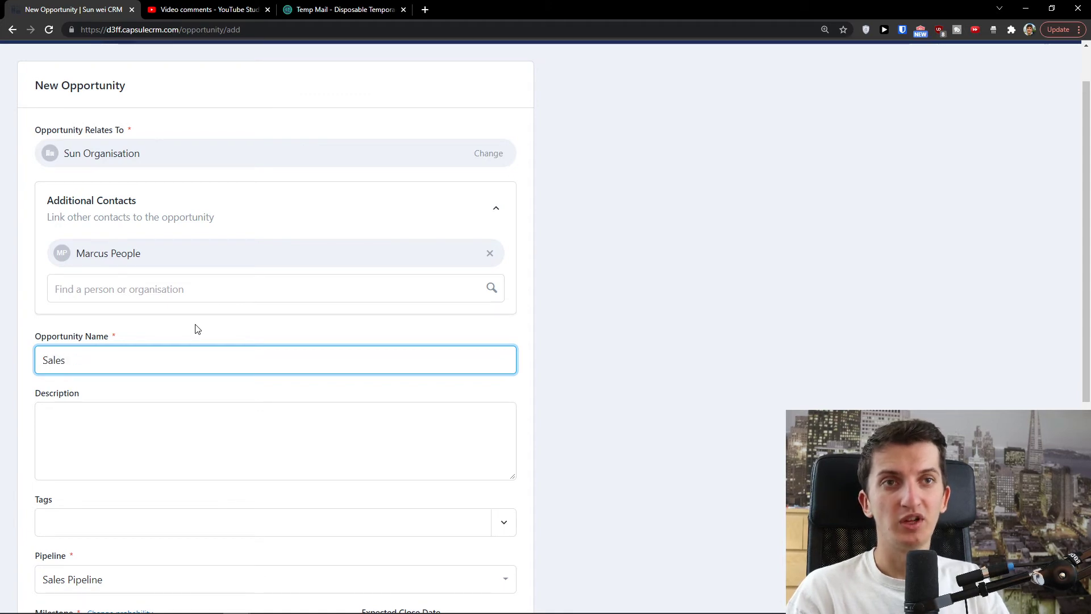
type("Sales for office equipment")
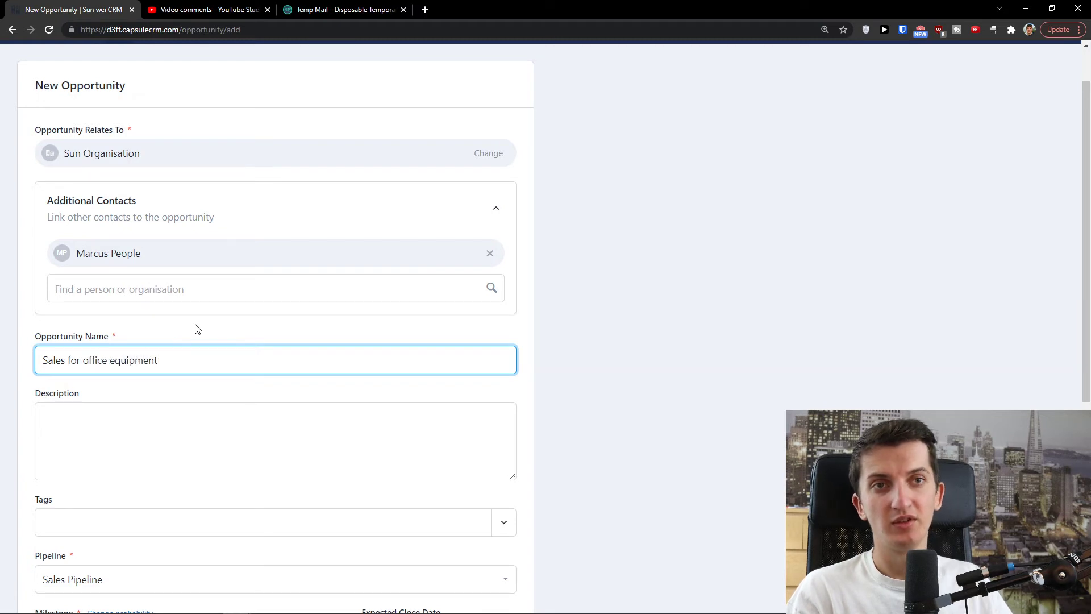
scroll(195, 329, "down", 2)
left_click(152, 328)
scroll(124, 419, "down", 1)
left_click(141, 350)
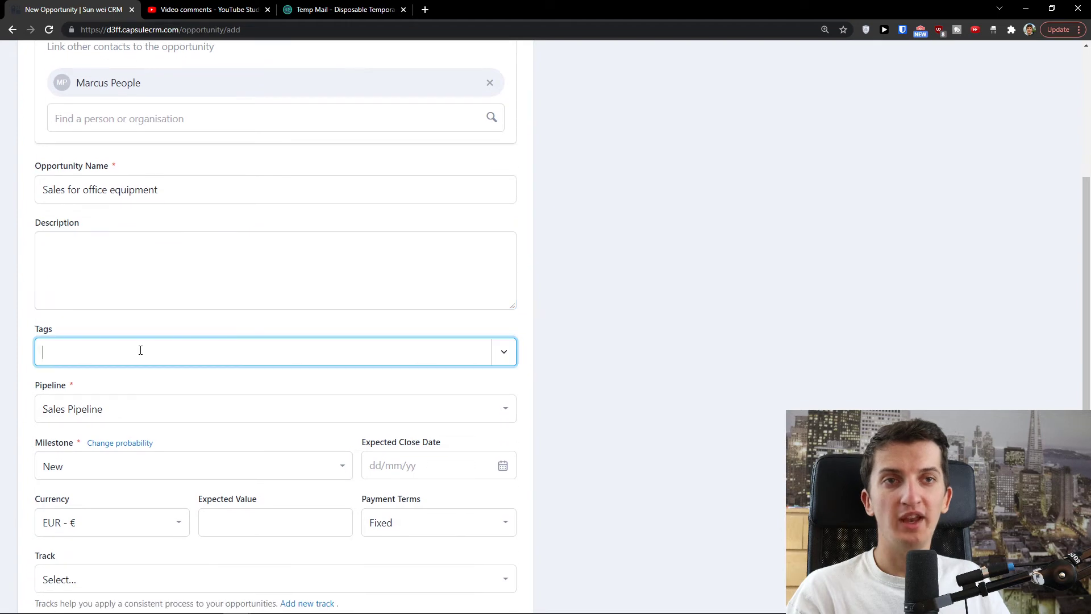
left_click(120, 408)
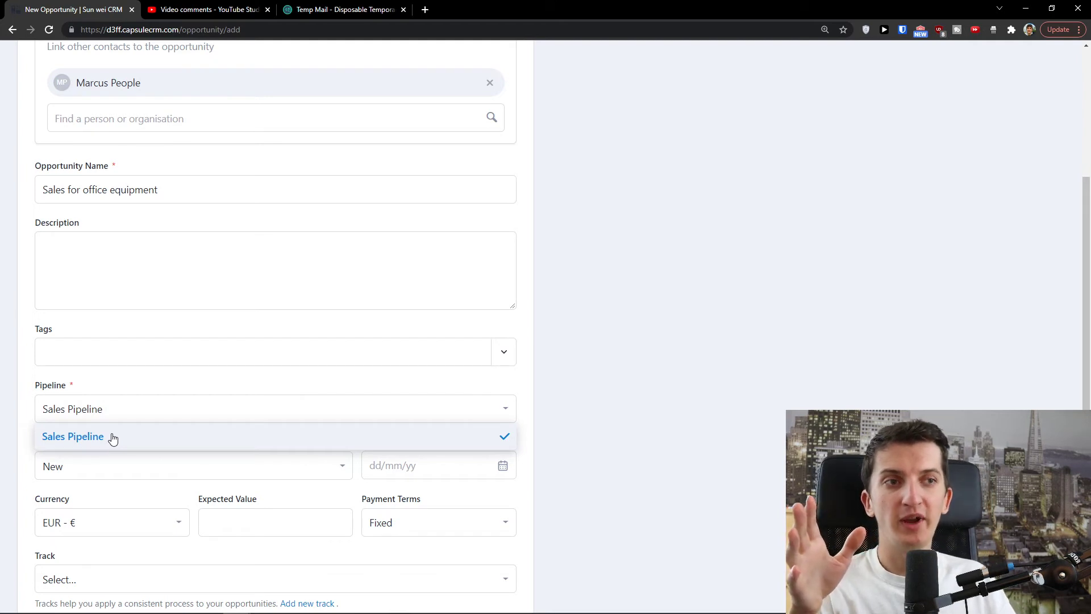
Step: Keep Sales Pipeline, set milestone Qualified and expected close date 30/11/2021
left_click(113, 439)
left_click(110, 464)
scroll(69, 449, "down", 1)
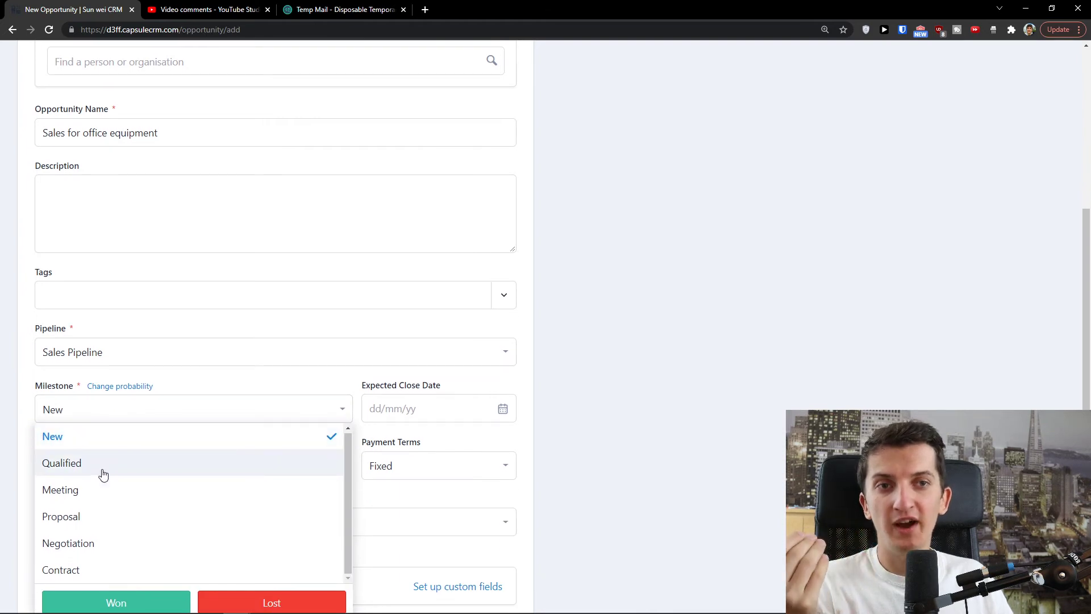
scroll(104, 469, "down", 1)
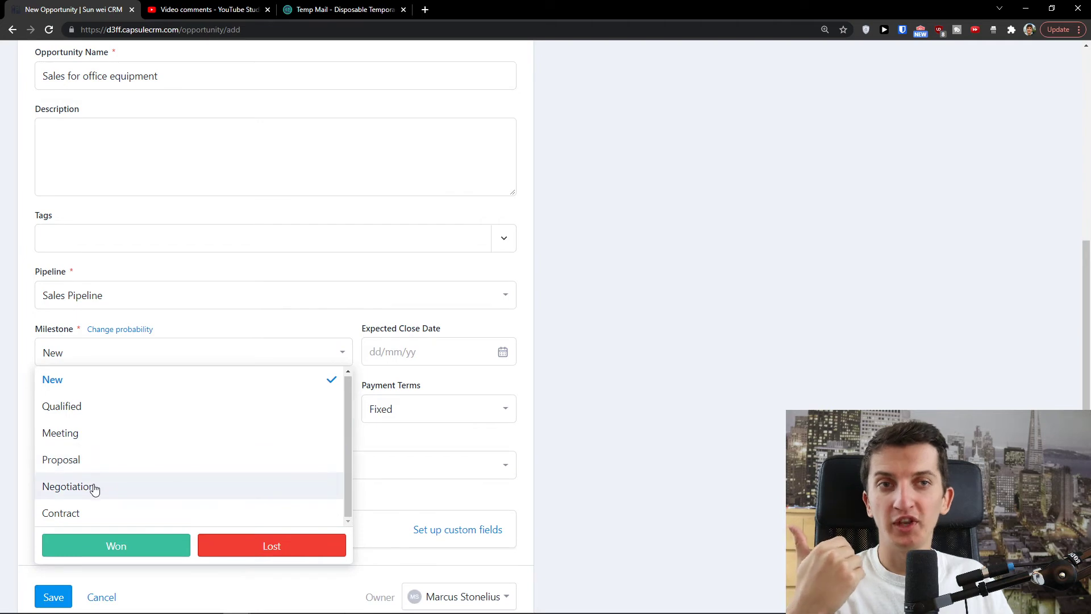
left_click(102, 410)
left_click(426, 353)
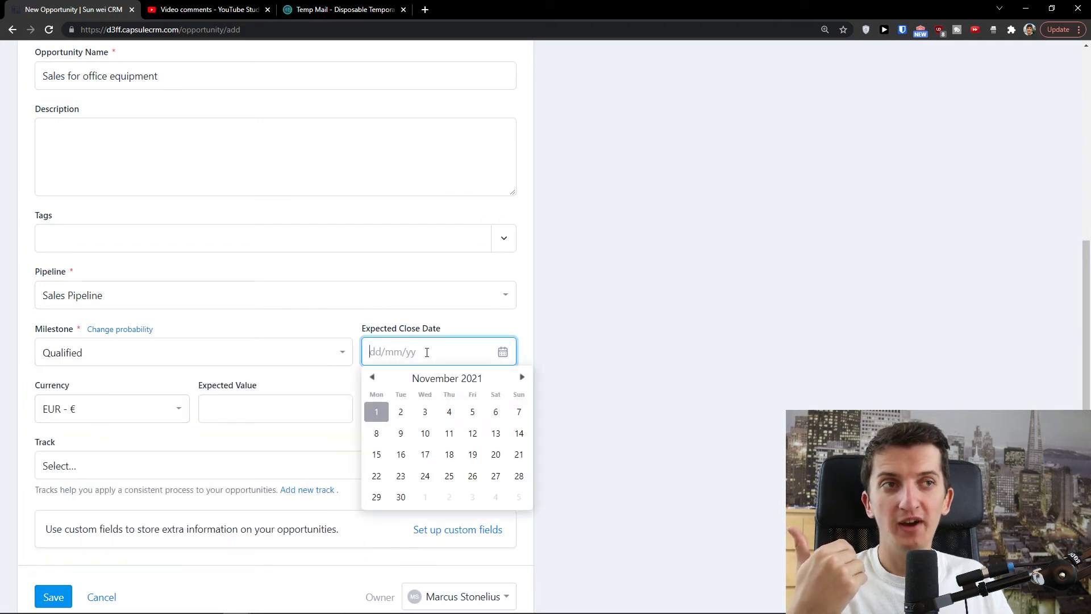
left_click(408, 495)
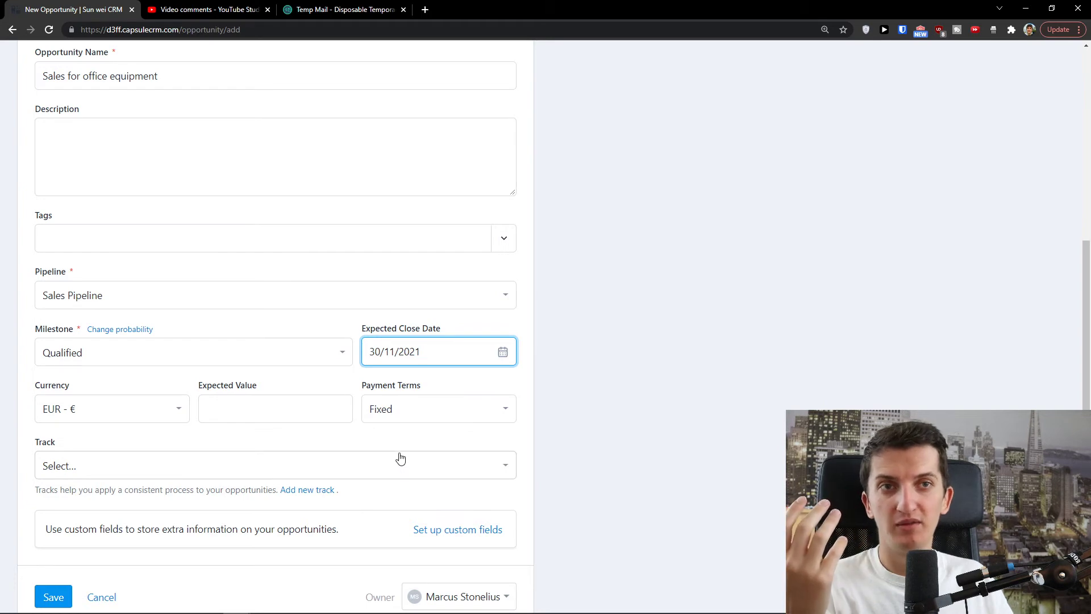
Step: Keep EUR currency and enter an expected value of 10000
scroll(393, 449, "up", 4)
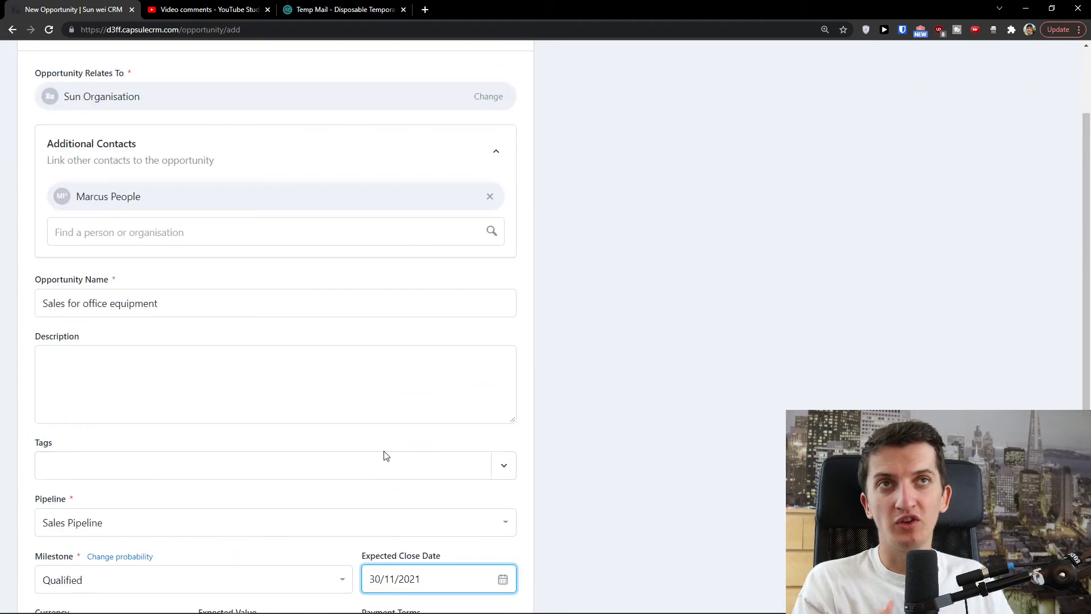
scroll(382, 453, "down", 5)
left_click(173, 361)
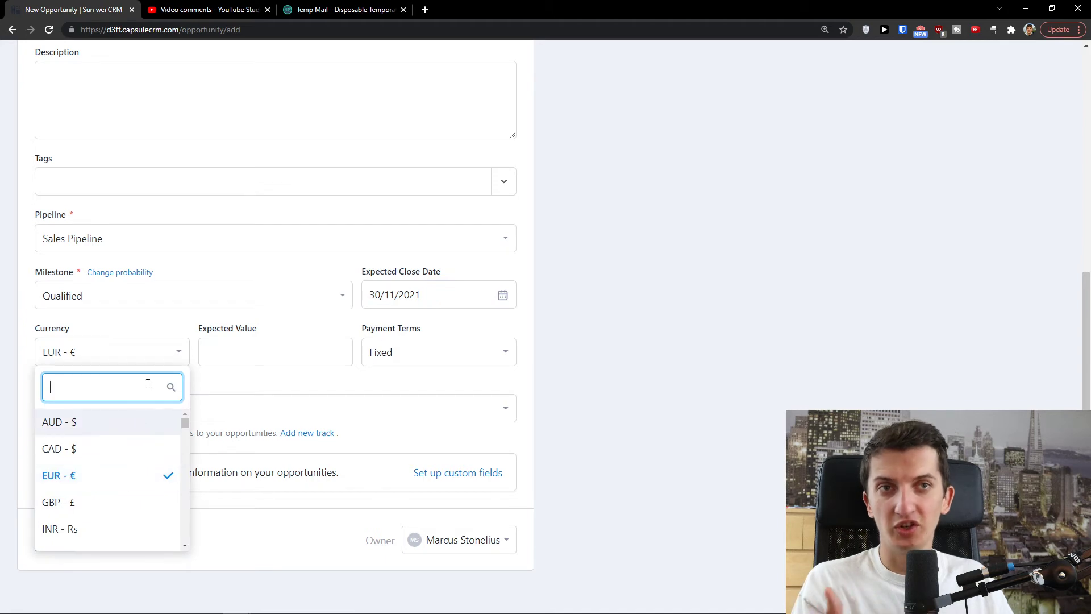
left_click(217, 360)
type("100")
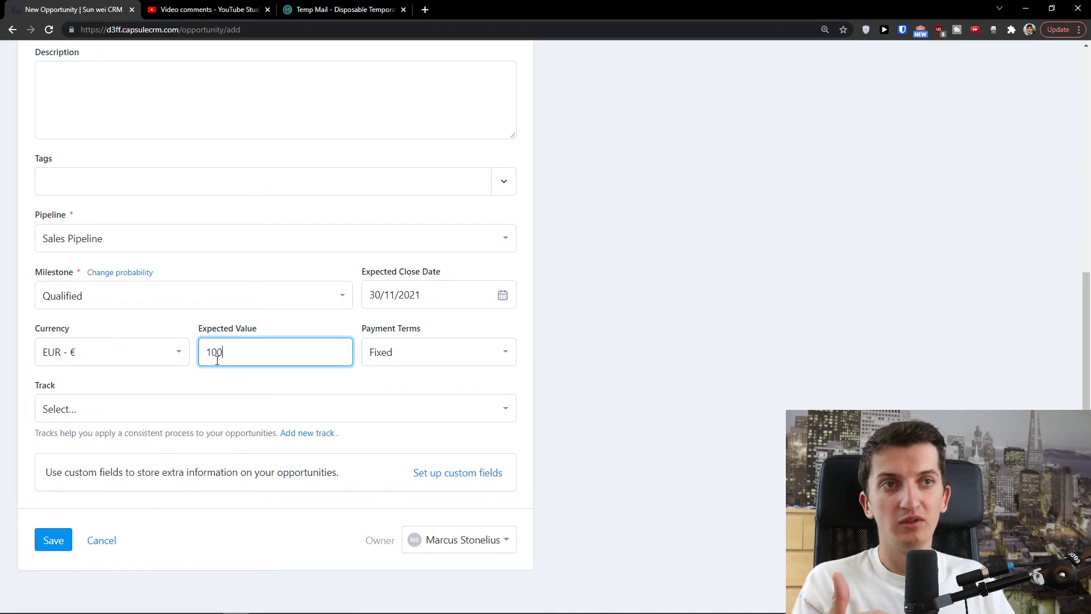
type("00")
left_click(227, 380)
Step: Keep Fixed payment terms with no track, and save the opportunity
left_click(415, 362)
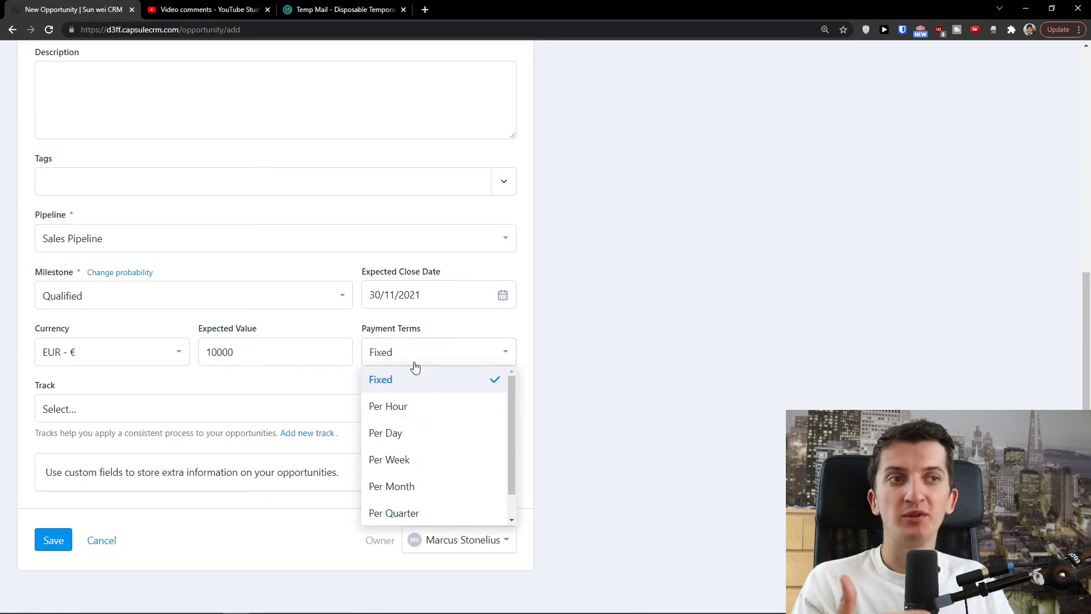
scroll(430, 463, "down", 1)
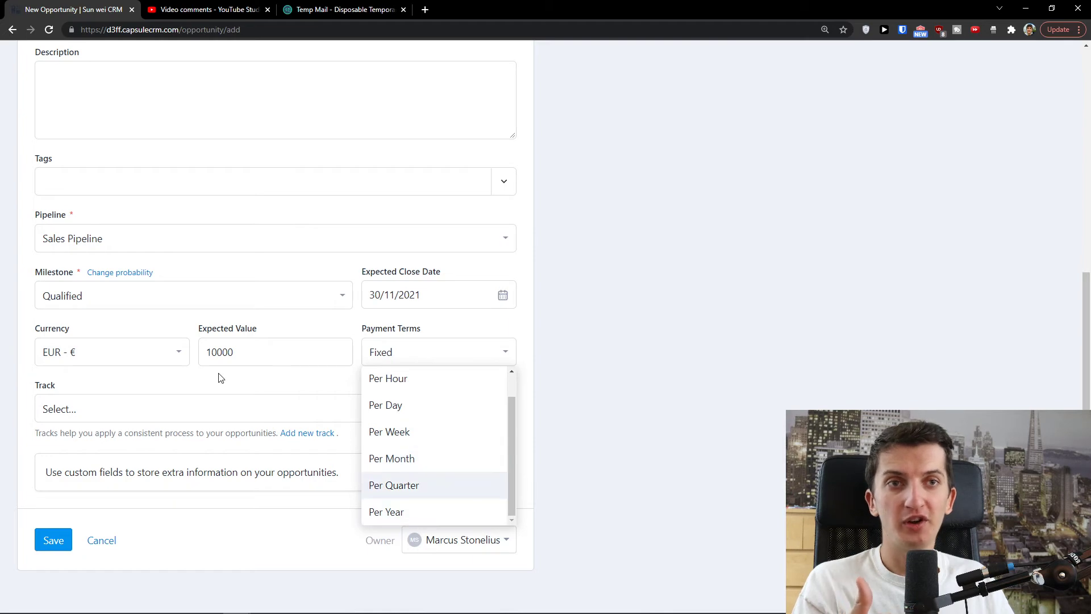
left_click(200, 411)
left_click(200, 411)
middle_click(287, 521)
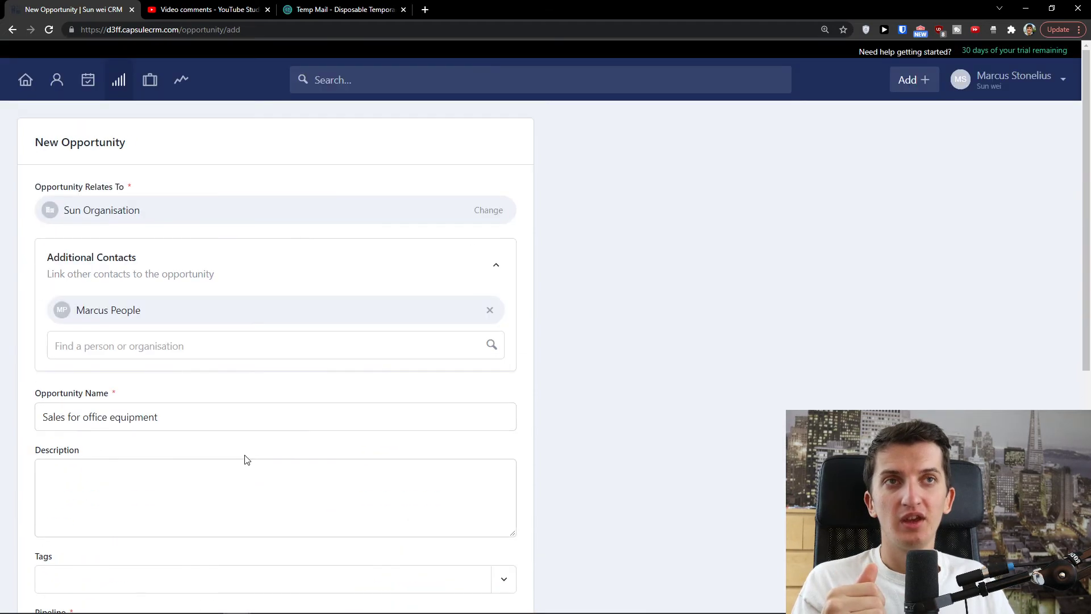
scroll(252, 454, "down", 7)
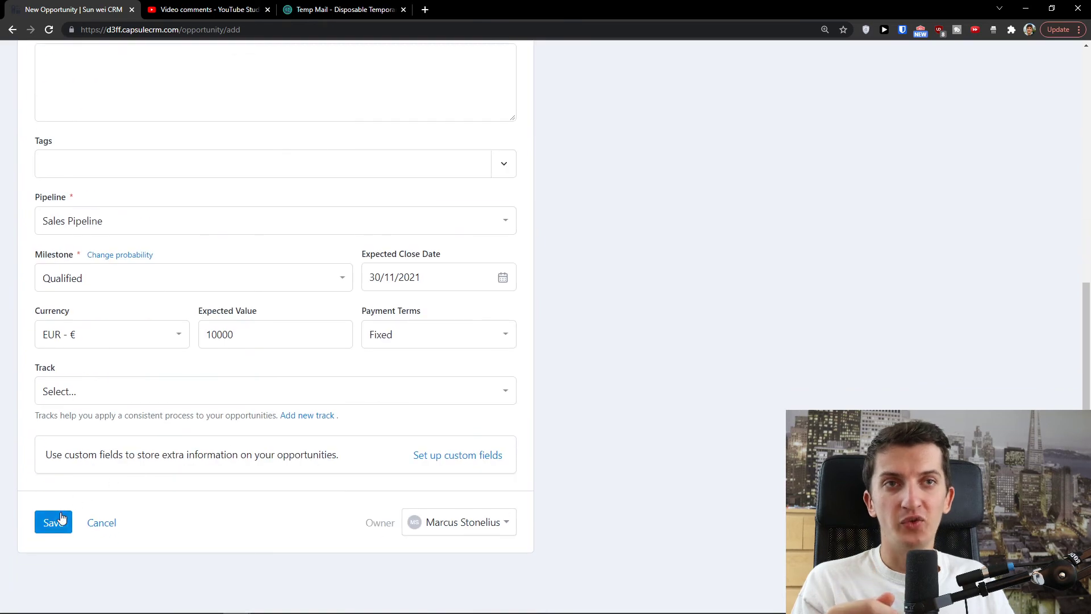
scroll(85, 489, "up", 8)
scroll(61, 500, "down", 8)
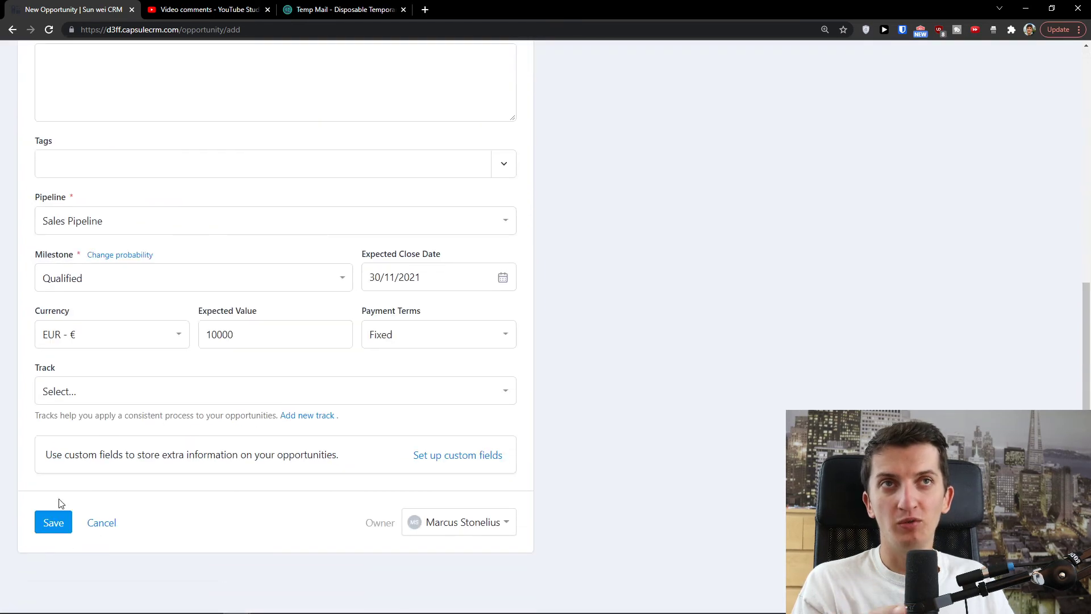
left_click(52, 521)
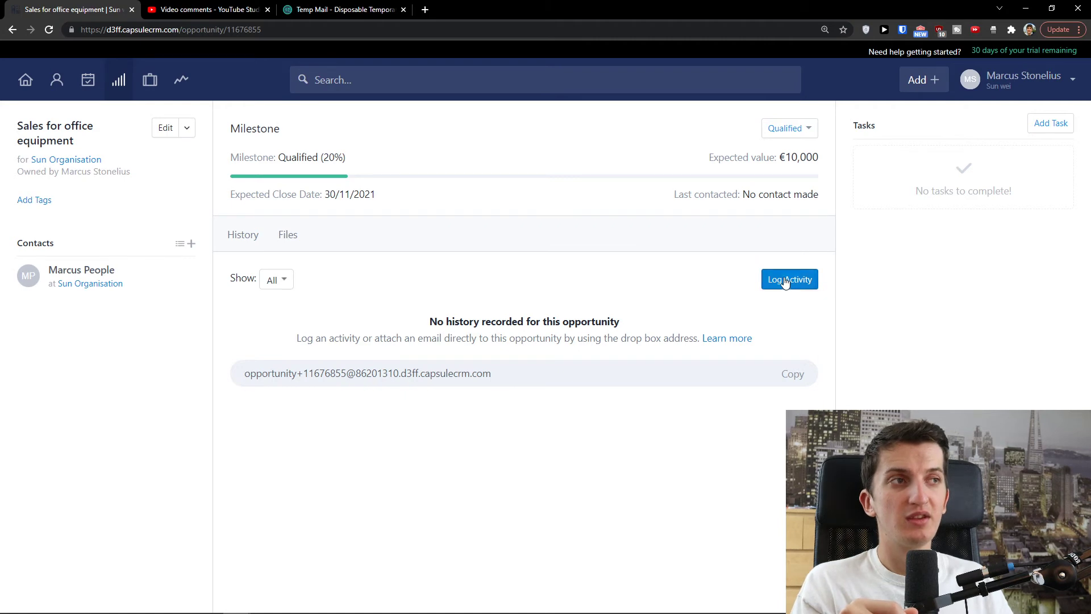
Step: Cancel a Log Activity entry on the opportunity, then show its milestone list
left_click(786, 282)
left_click(794, 272)
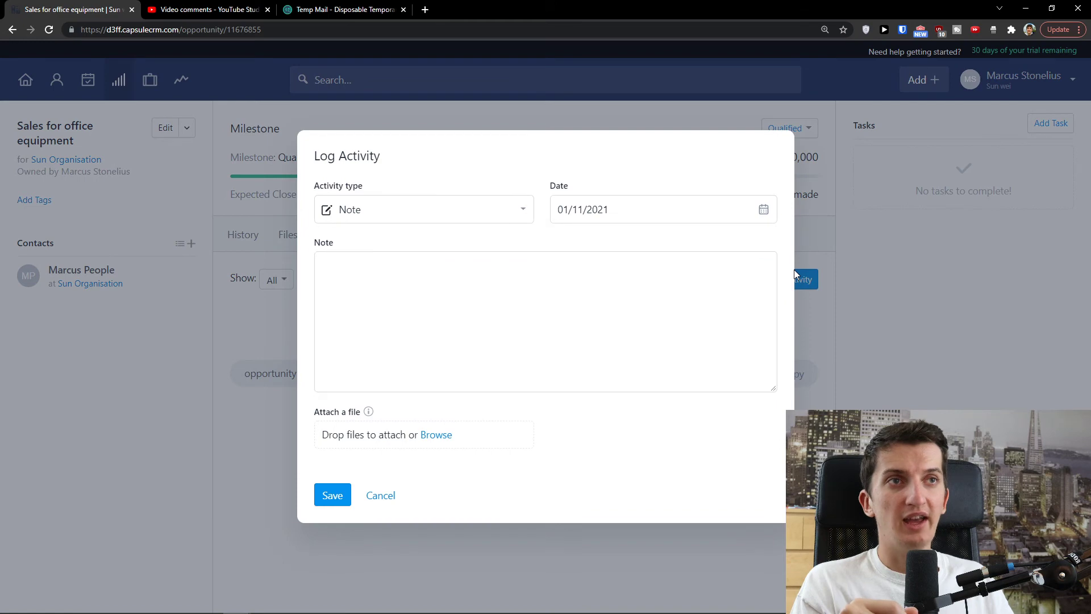
left_click(394, 496)
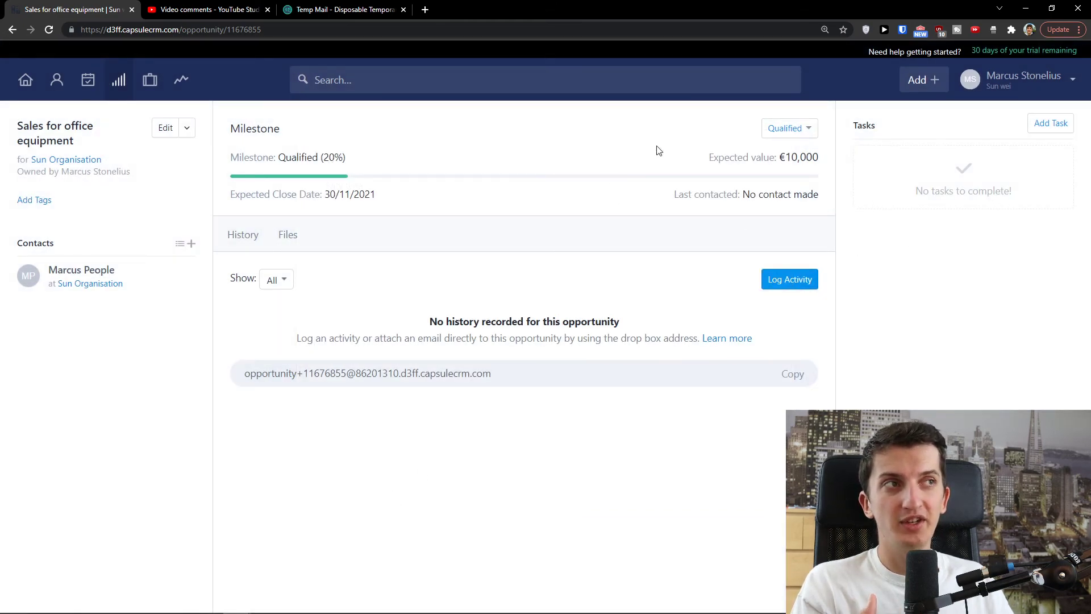
left_click(790, 132)
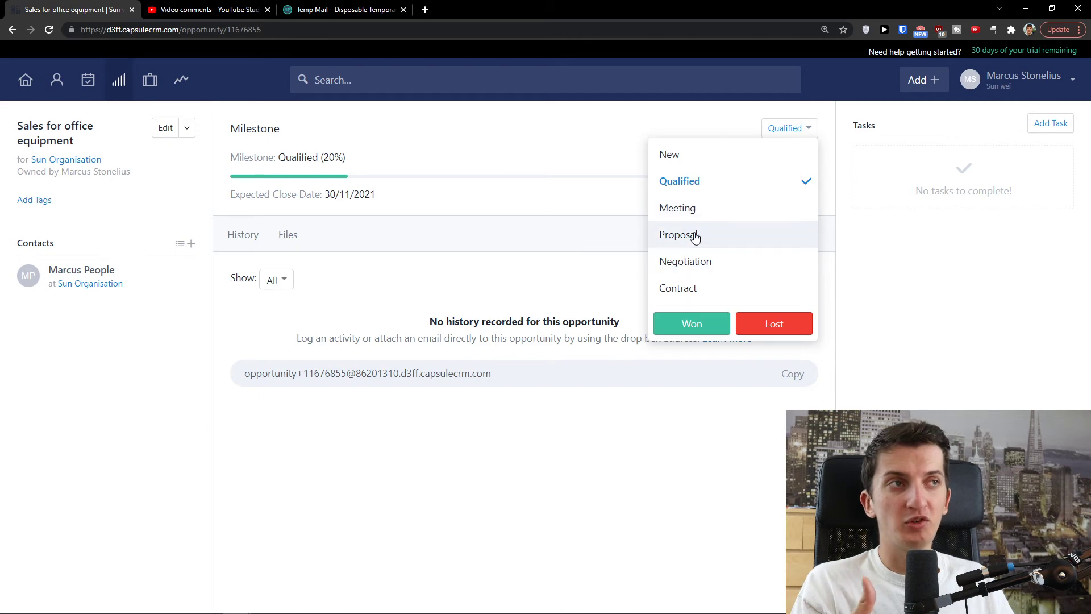
Step: Set the opportunity to Proposal (50%) and view it on the Sales Pipeline board
left_click(694, 235)
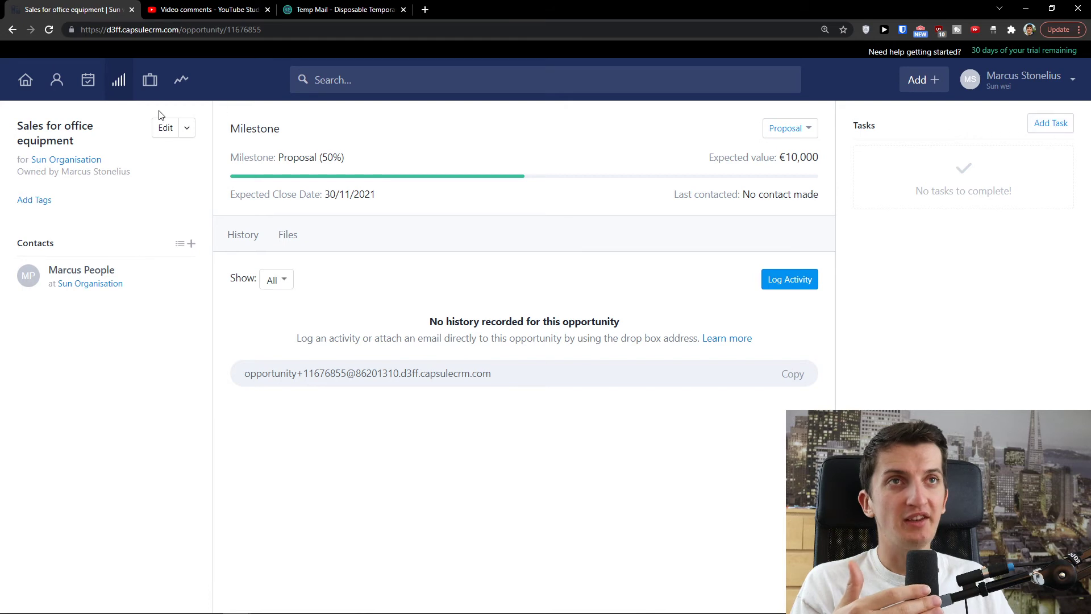
left_click(118, 80)
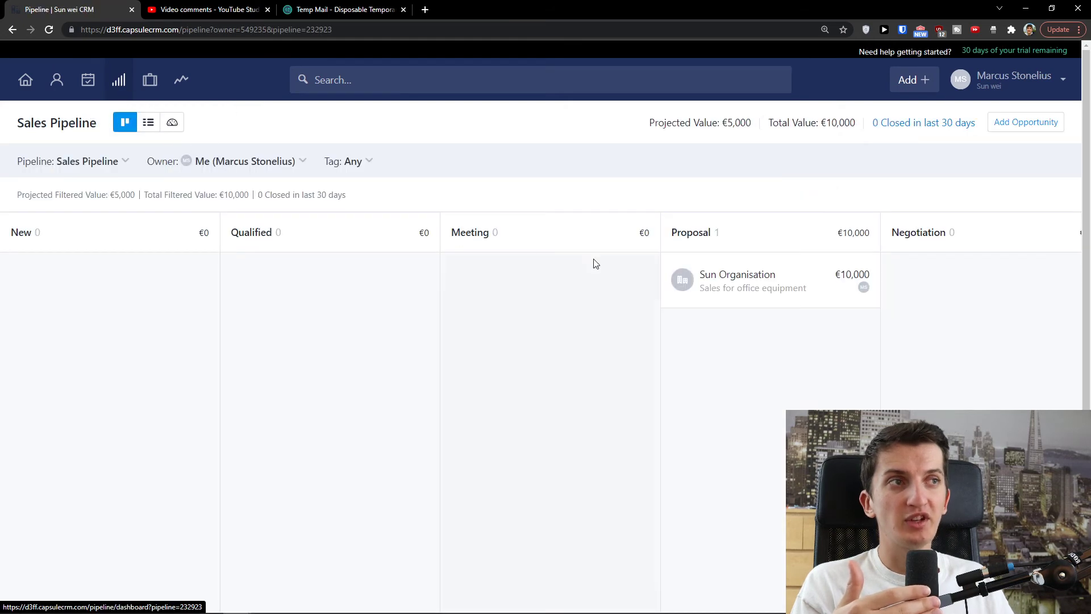
Step: Drag the Sun Organisation card to Meeting, mark it Won, and open Cases
left_click_drag(799, 282, 574, 277)
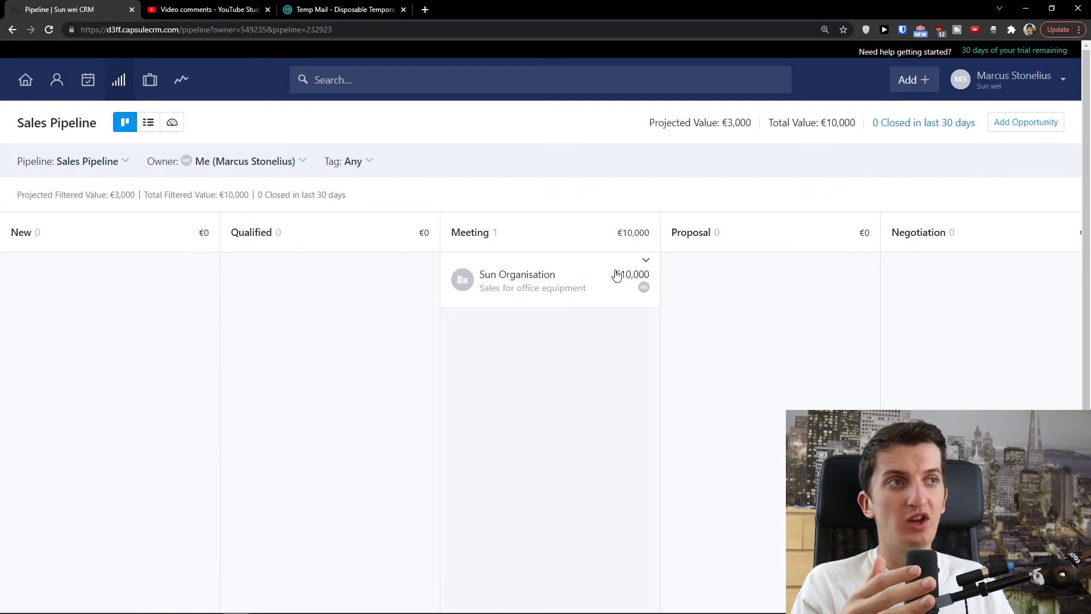
left_click(645, 261)
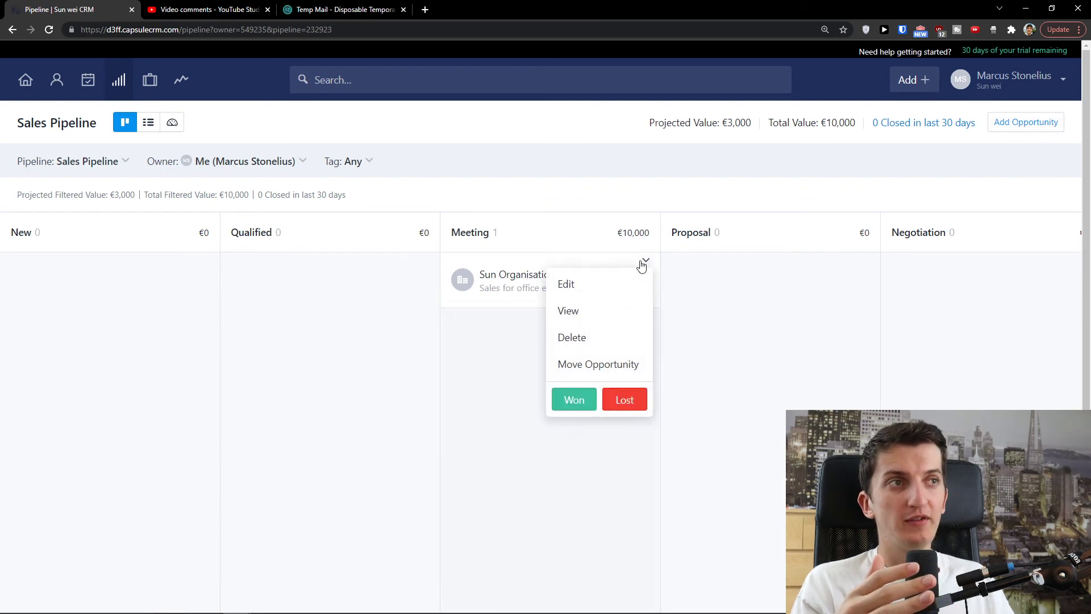
left_click(574, 400)
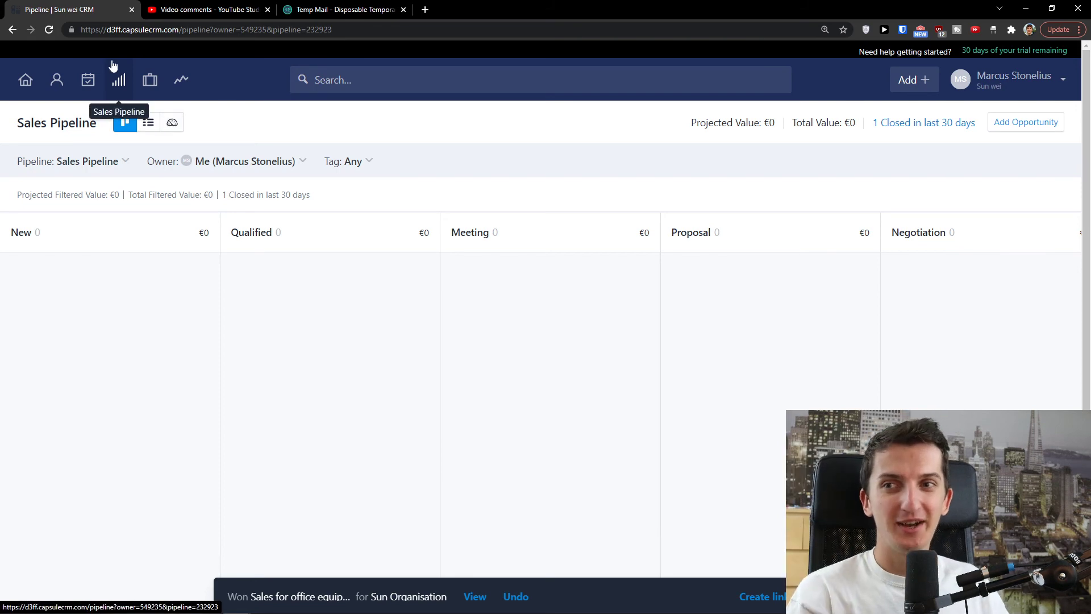
left_click(146, 82)
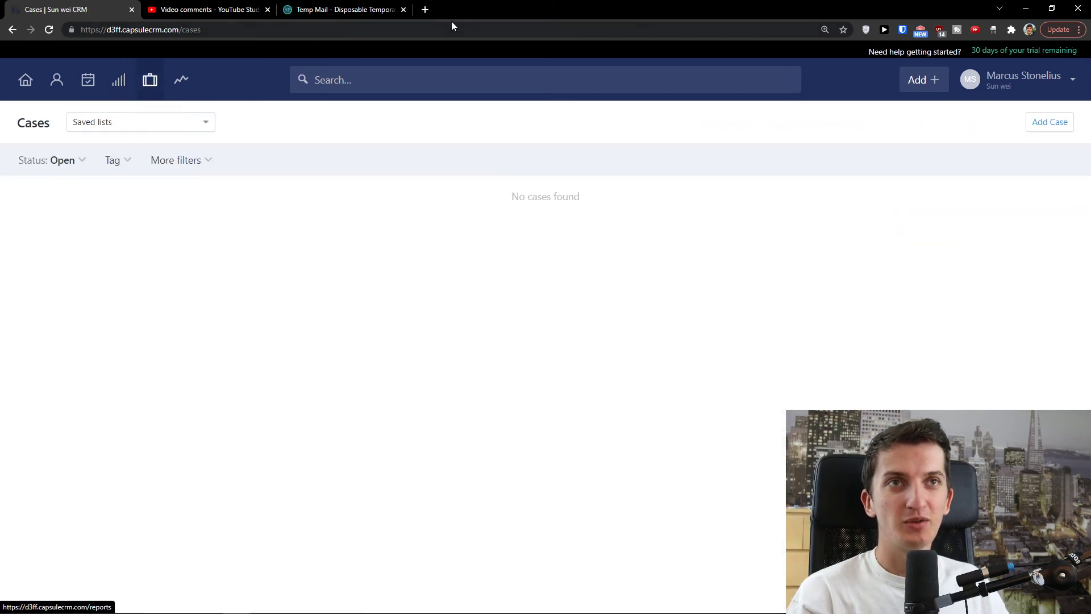
Step: Start a new case related to Sun Organisation
left_click(426, 9)
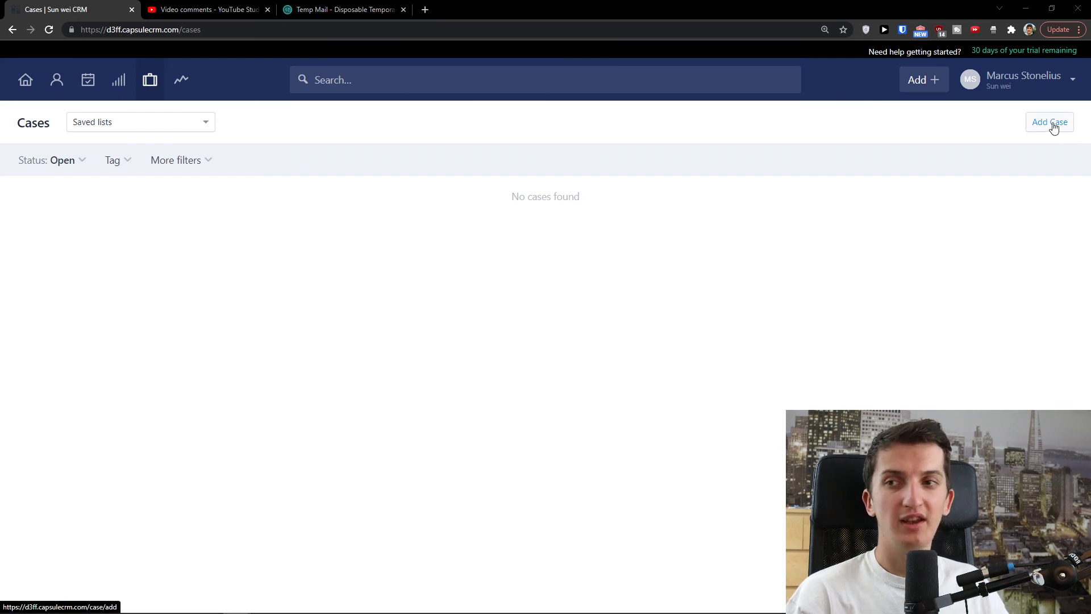
left_click(1051, 124)
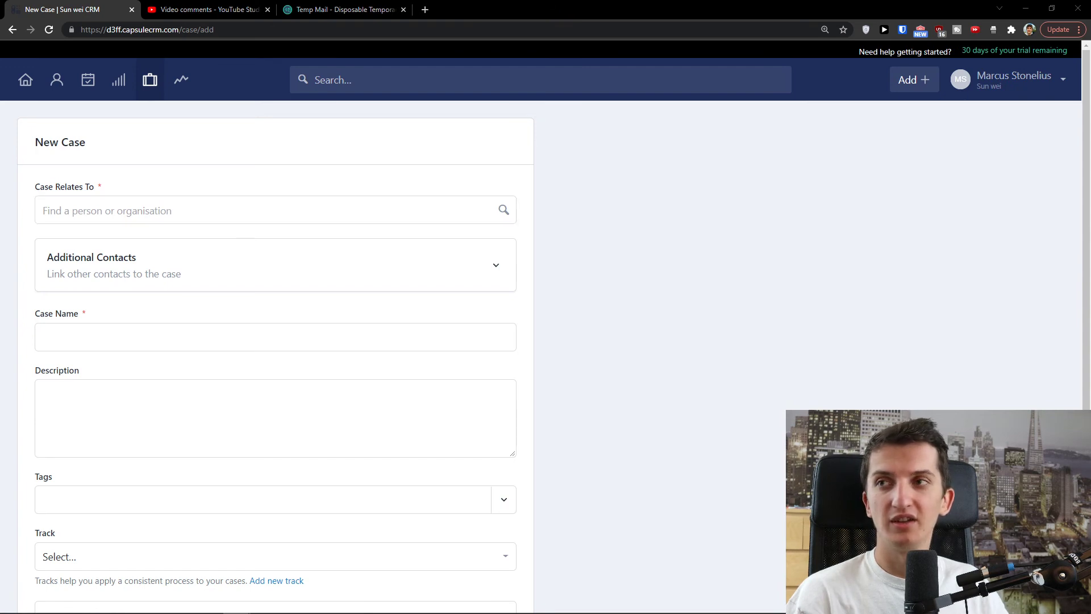
key("alt+Tab")
left_click(167, 205)
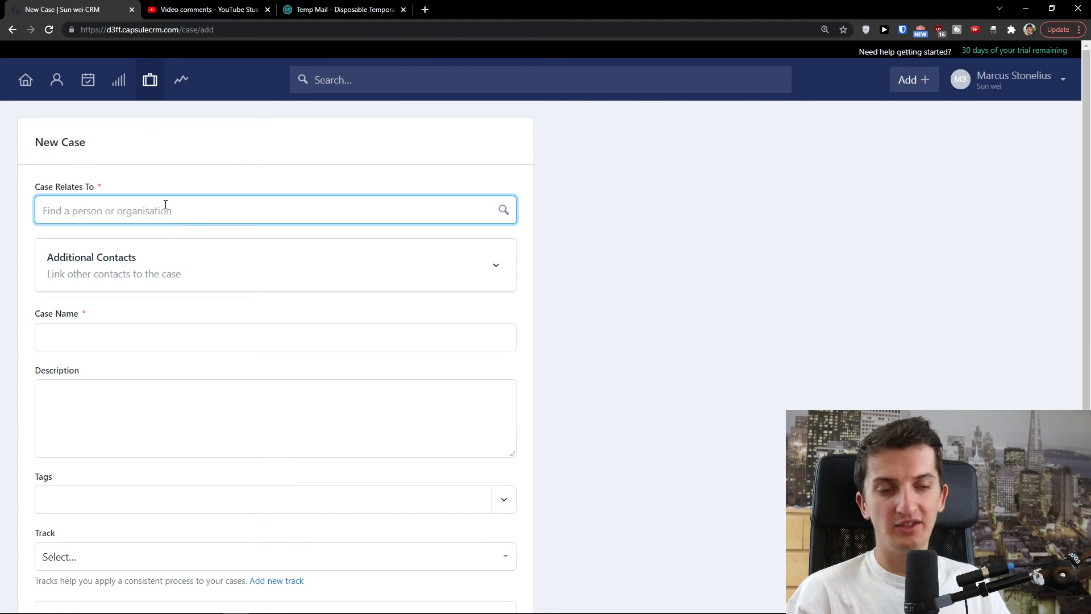
type("sun")
left_click(153, 230)
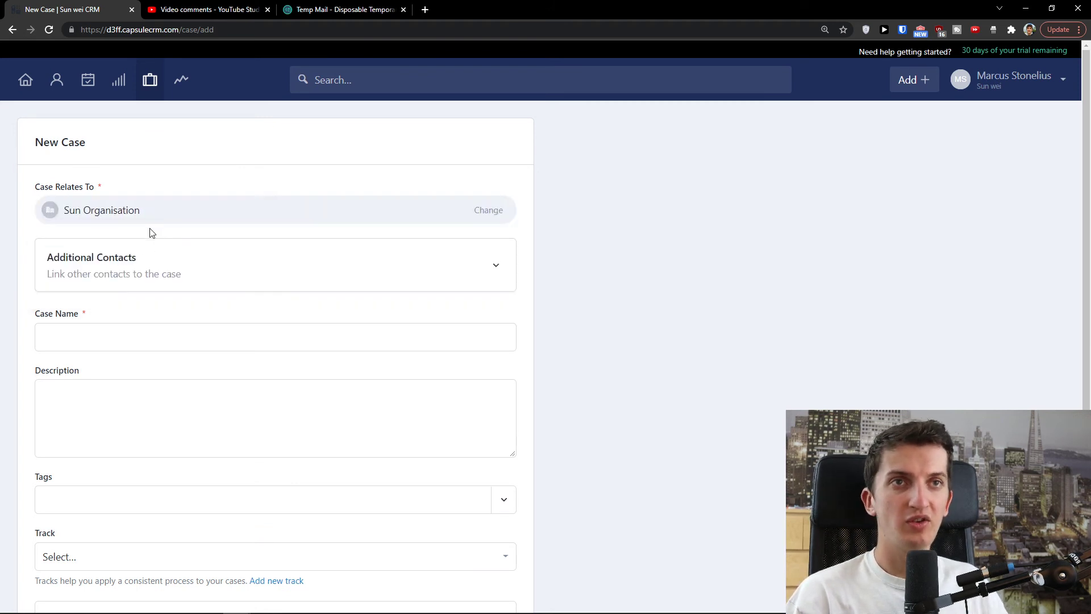
Step: Name the case 'Case for Sun organization' and save it with no track
right_click(565, 598)
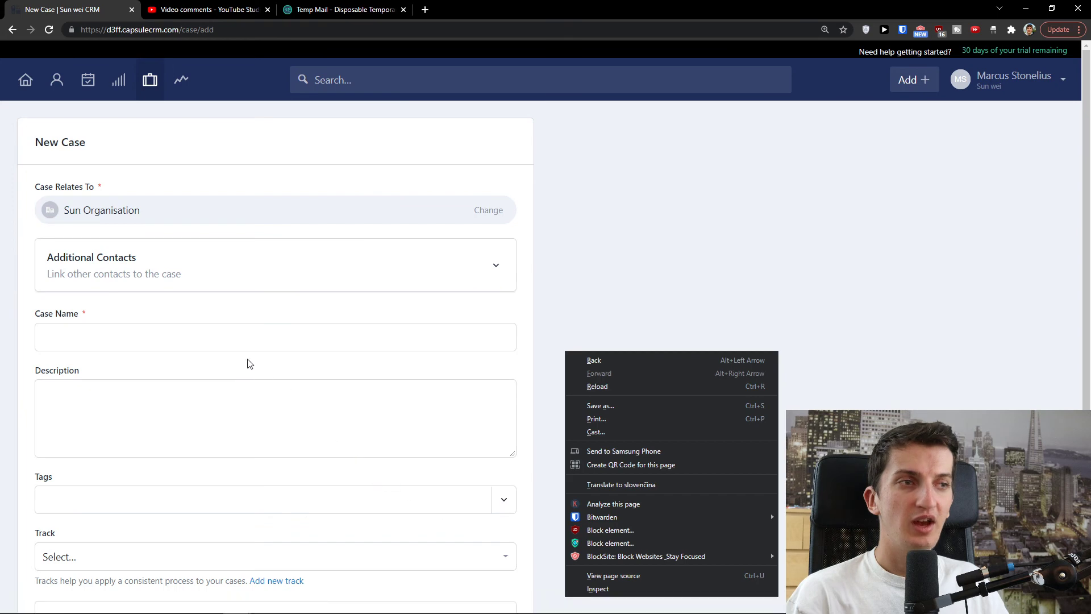
left_click(209, 329)
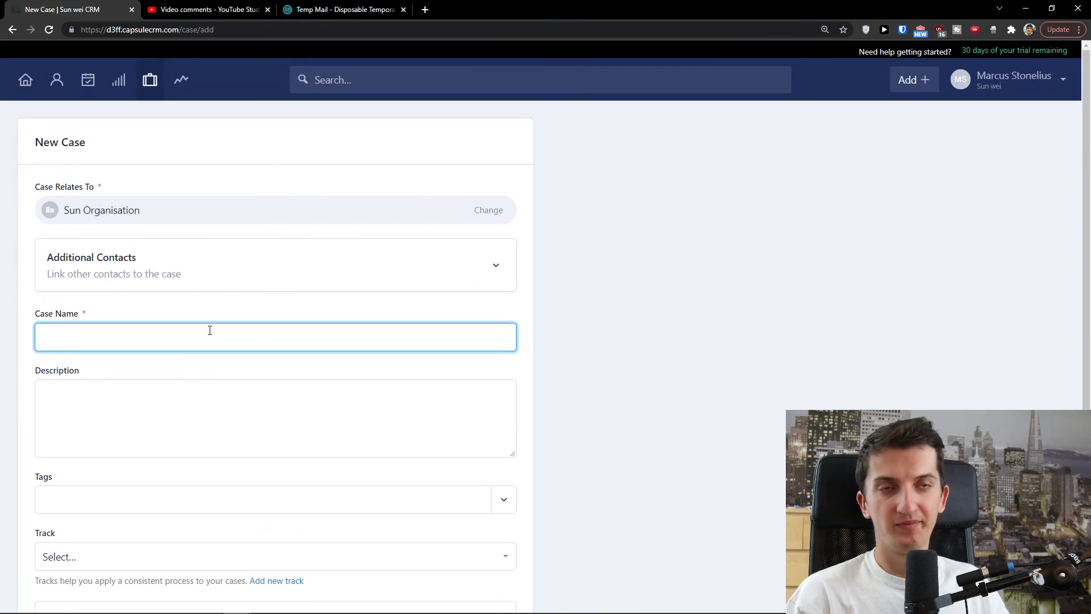
type("Case for Sun organization")
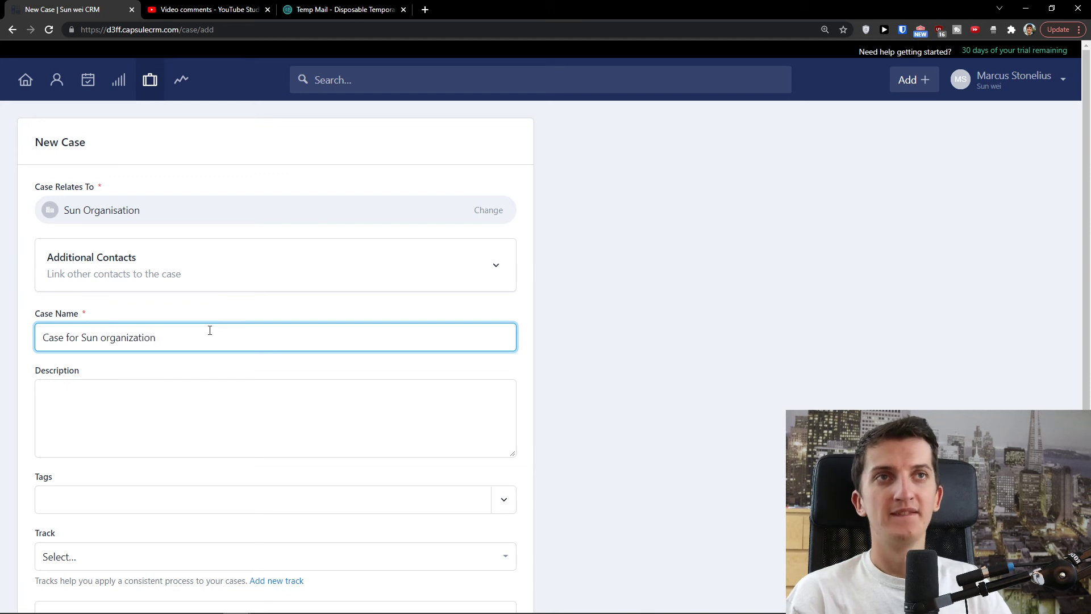
scroll(193, 360, "down", 3)
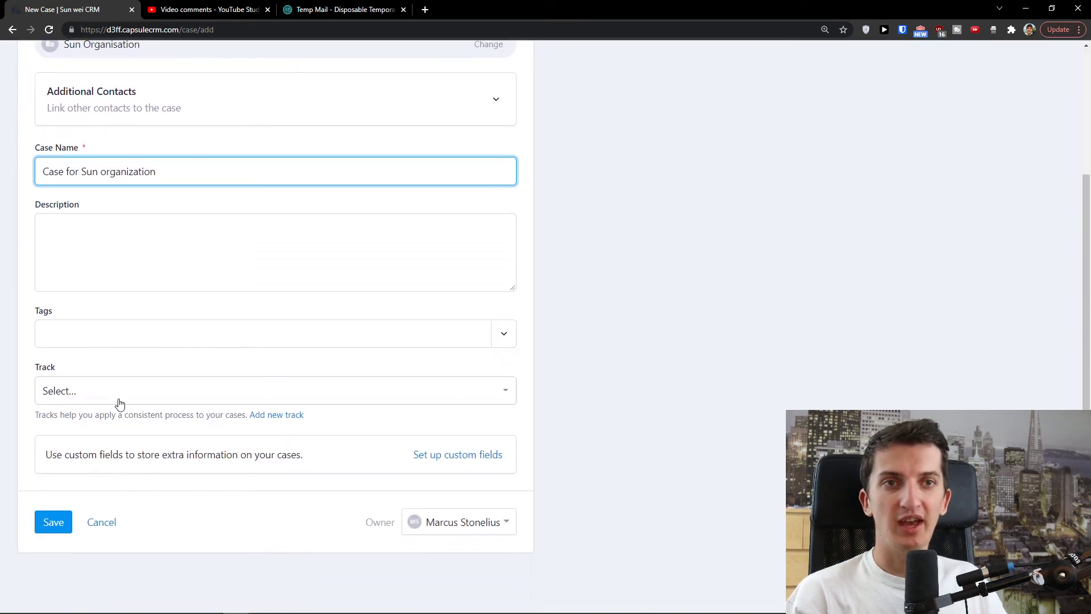
left_click(119, 403)
left_click(126, 419)
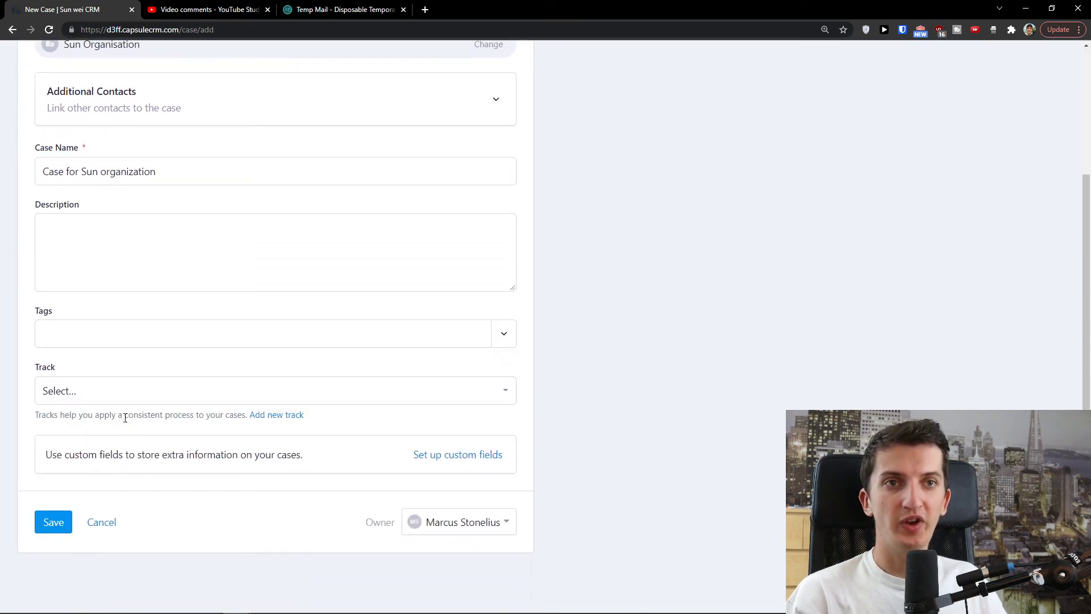
left_click(62, 522)
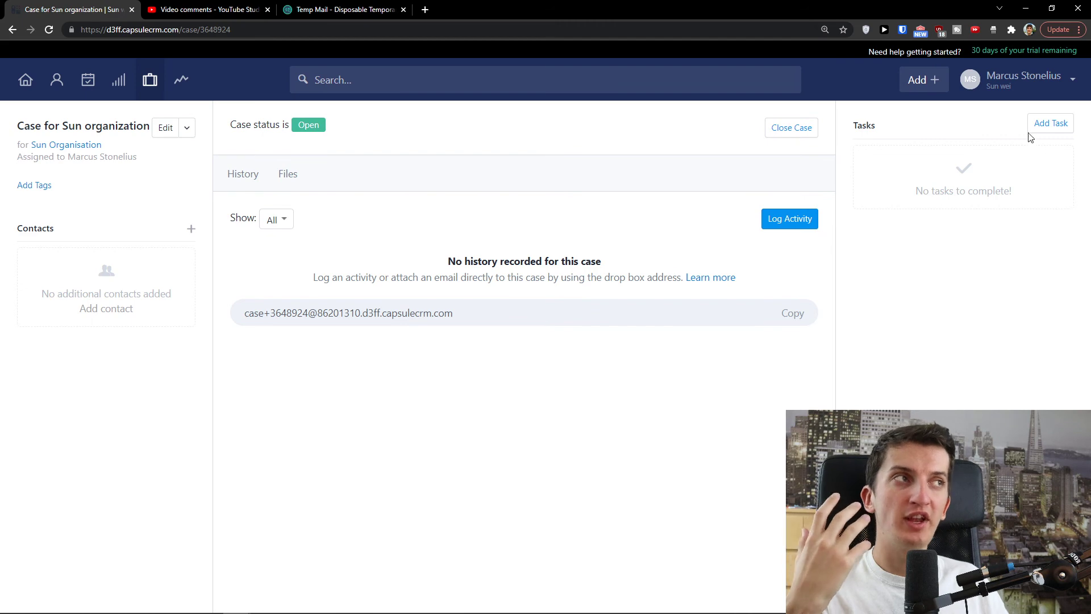
Step: Review Sun Organisation's Opportunities and Cases tabs, then open the Activity Completed by User report
left_click(64, 88)
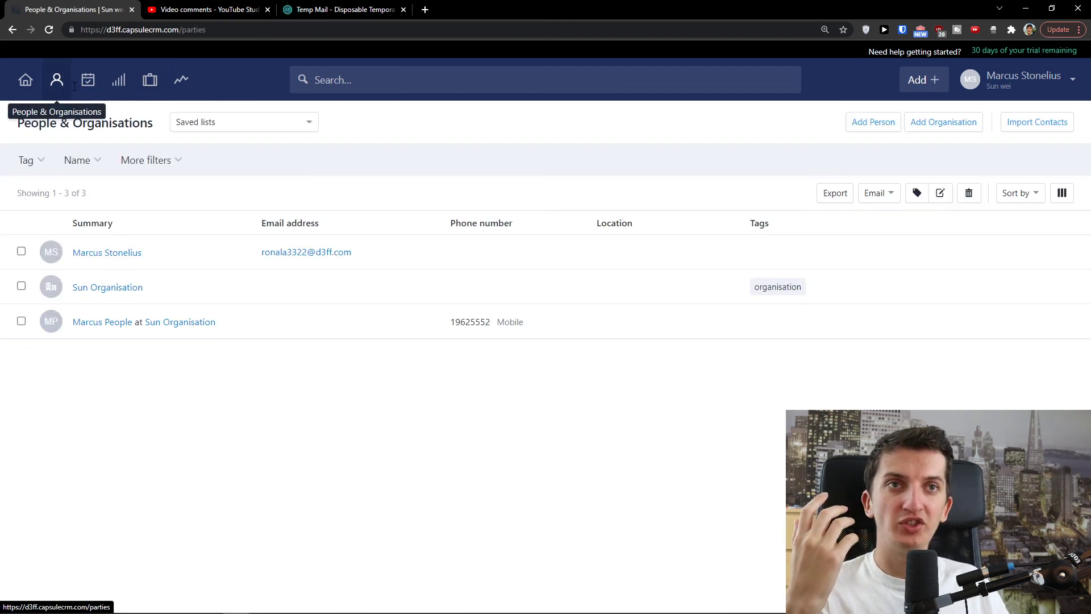
left_click(128, 291)
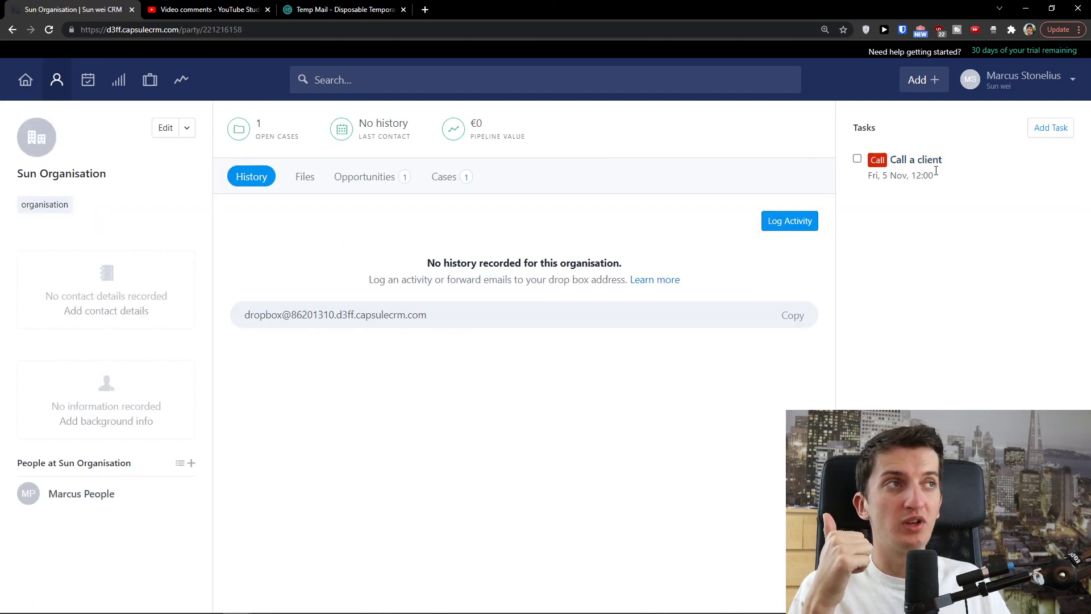
left_click(370, 179)
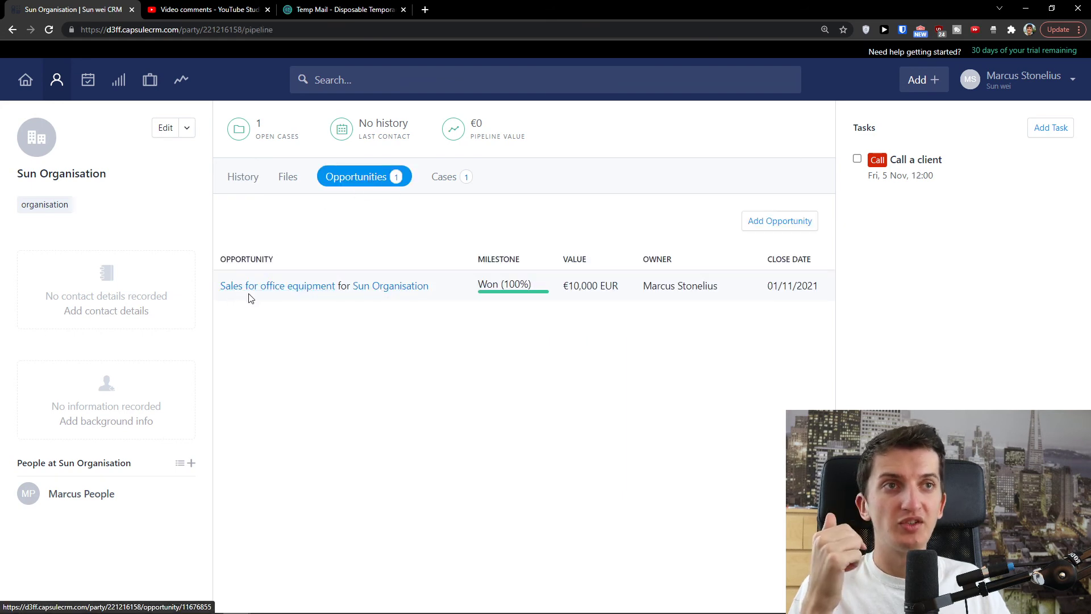
left_click(438, 180)
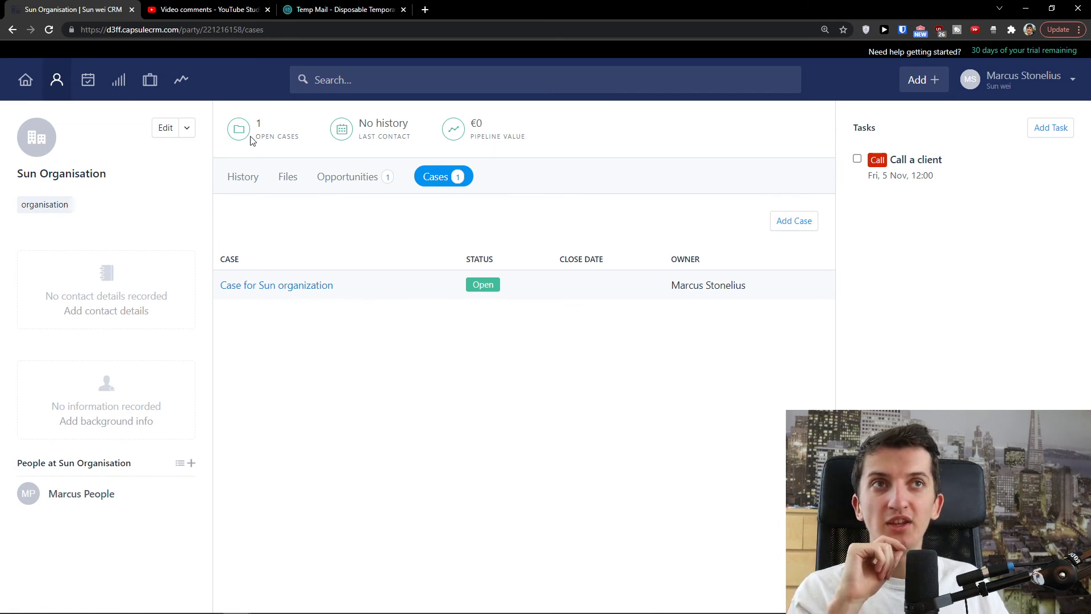
left_click(189, 84)
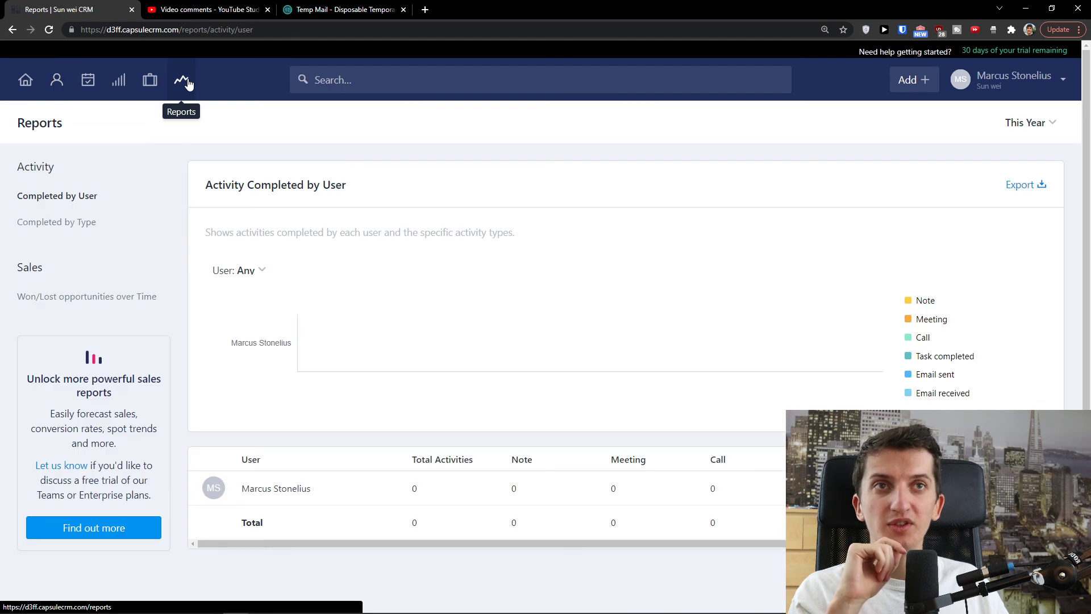
Step: On the Reports page, check the Add dropdown's record types, then open the user account menu
scroll(548, 268, "down", 3)
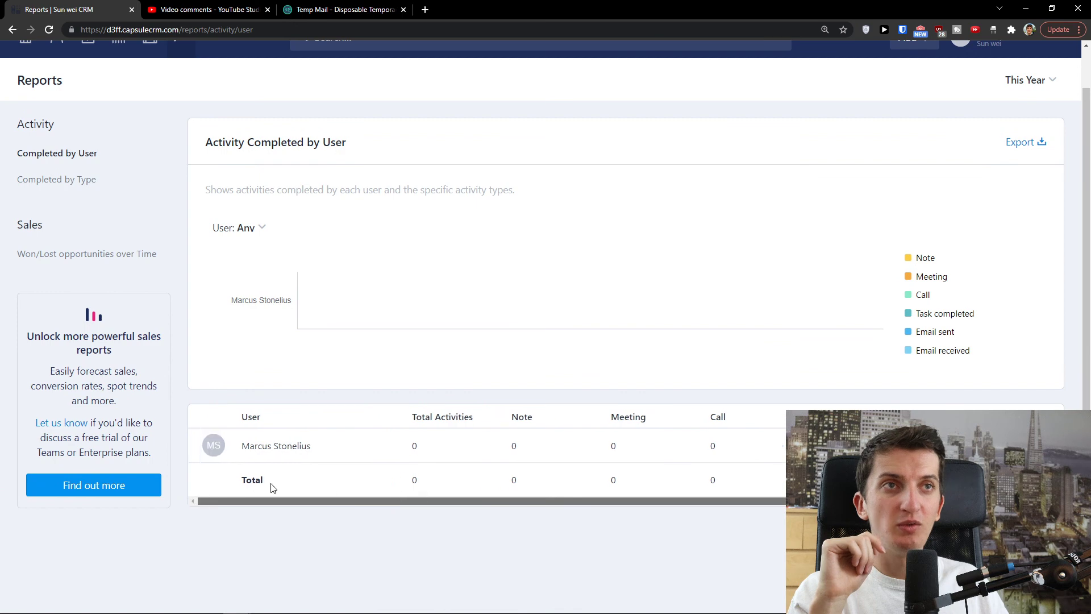
scroll(341, 477, "up", 1)
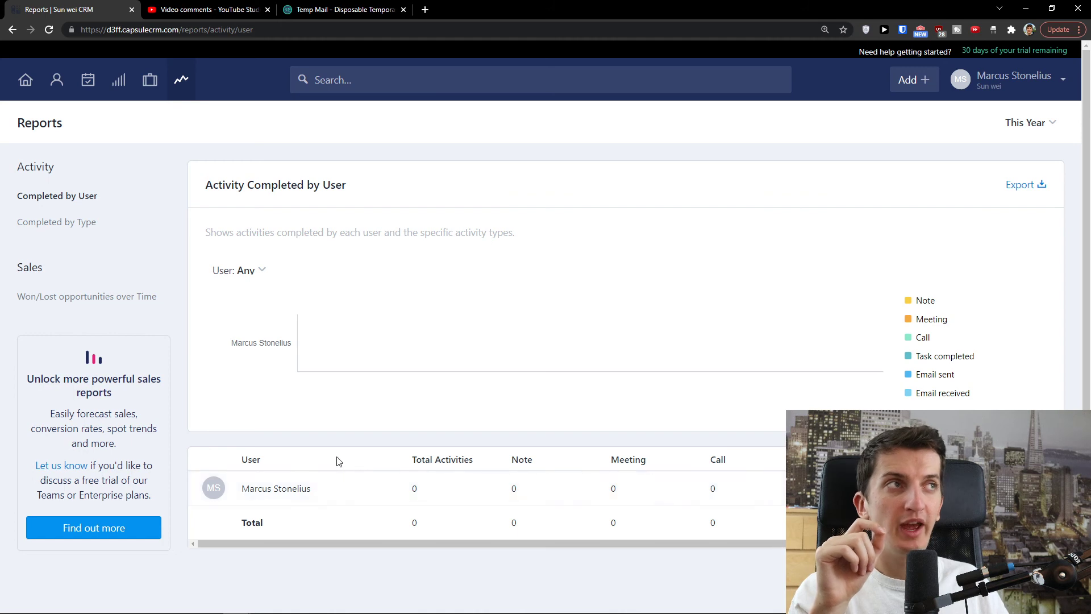
scroll(339, 461, "down", 1)
scroll(344, 459, "up", 1)
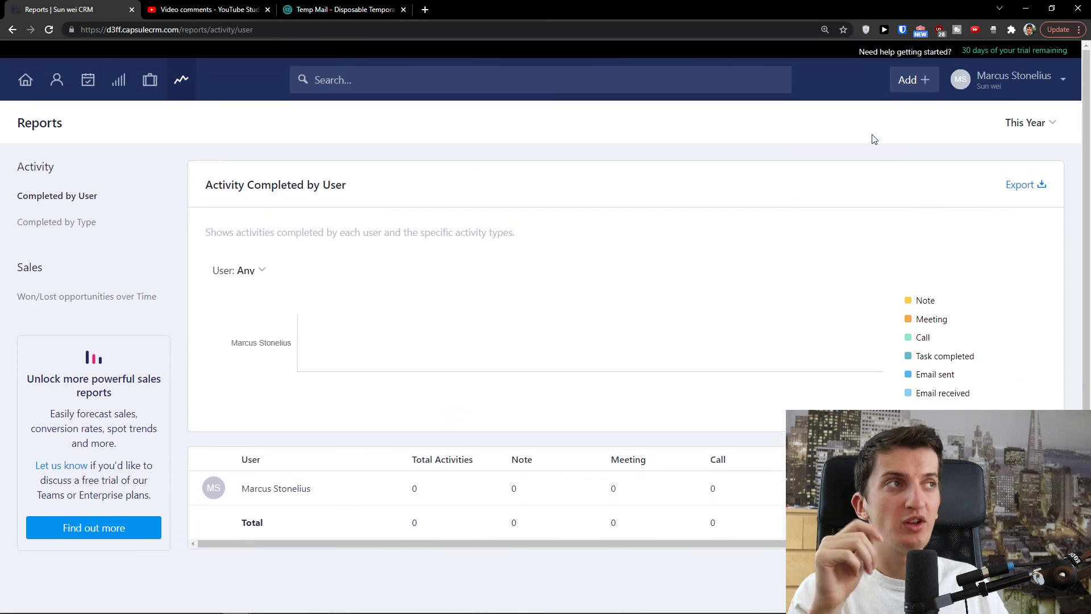
left_click(909, 81)
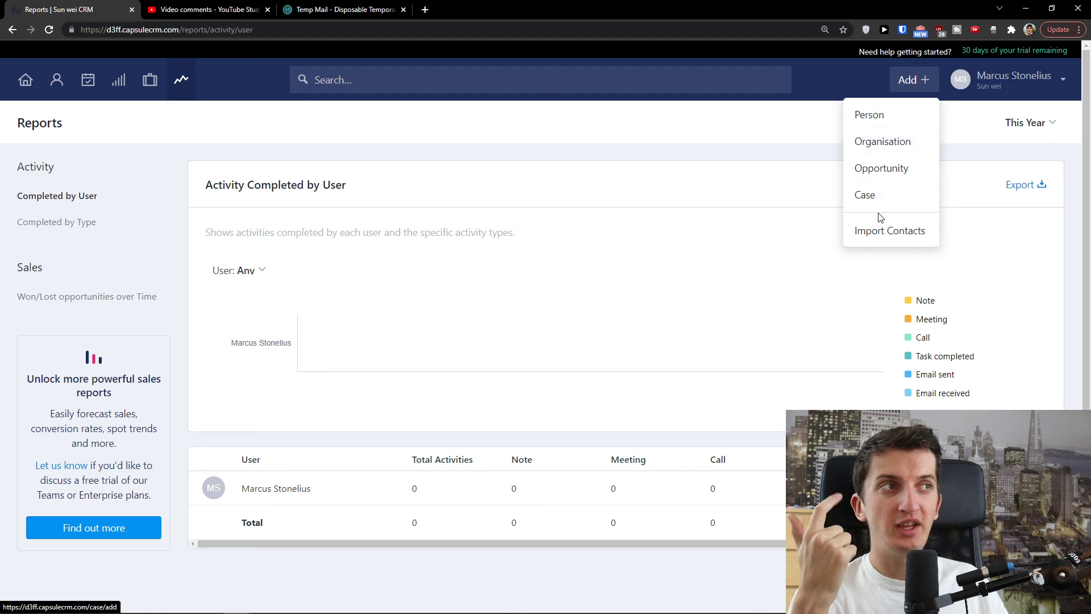
left_click(1036, 88)
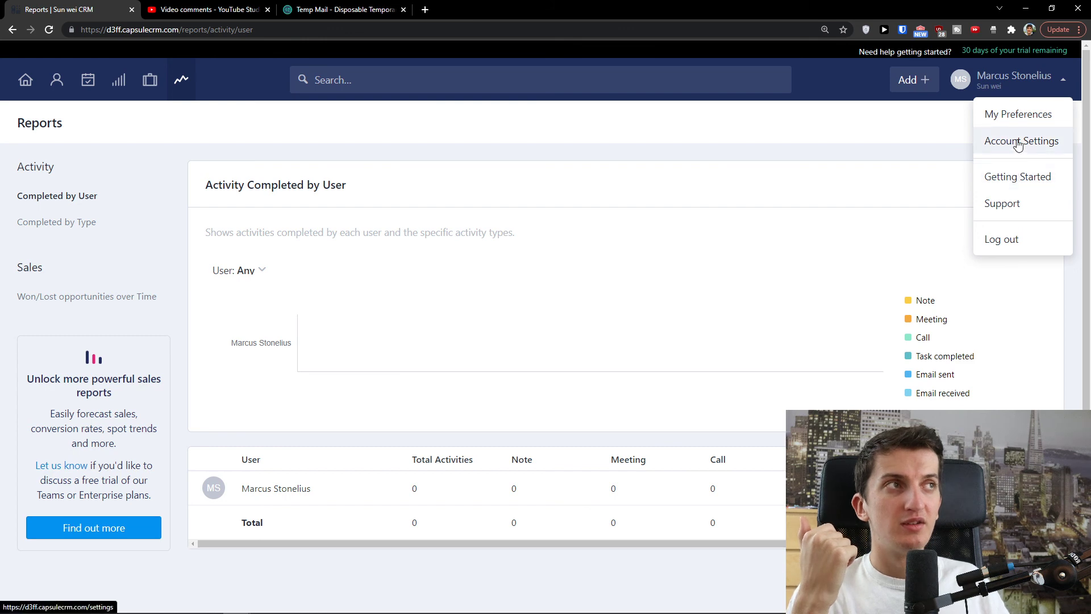
Step: Go to Account Settings and open the Sales Pipelines settings card
left_click(1018, 143)
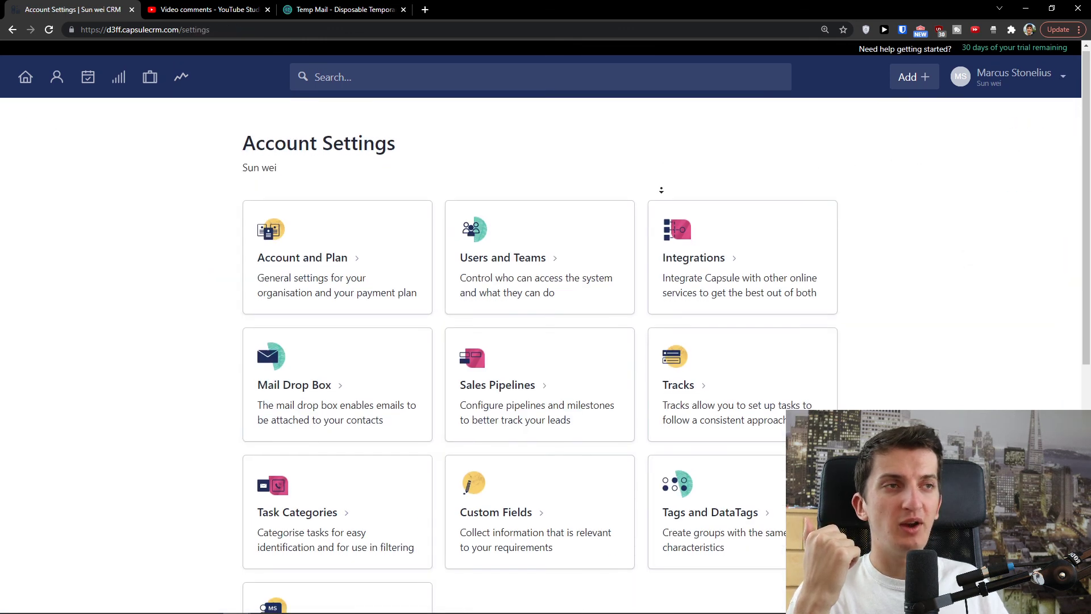
scroll(642, 210, "down", 1)
scroll(551, 334, "up", 1)
left_click(1004, 89)
scroll(529, 295, "down", 1)
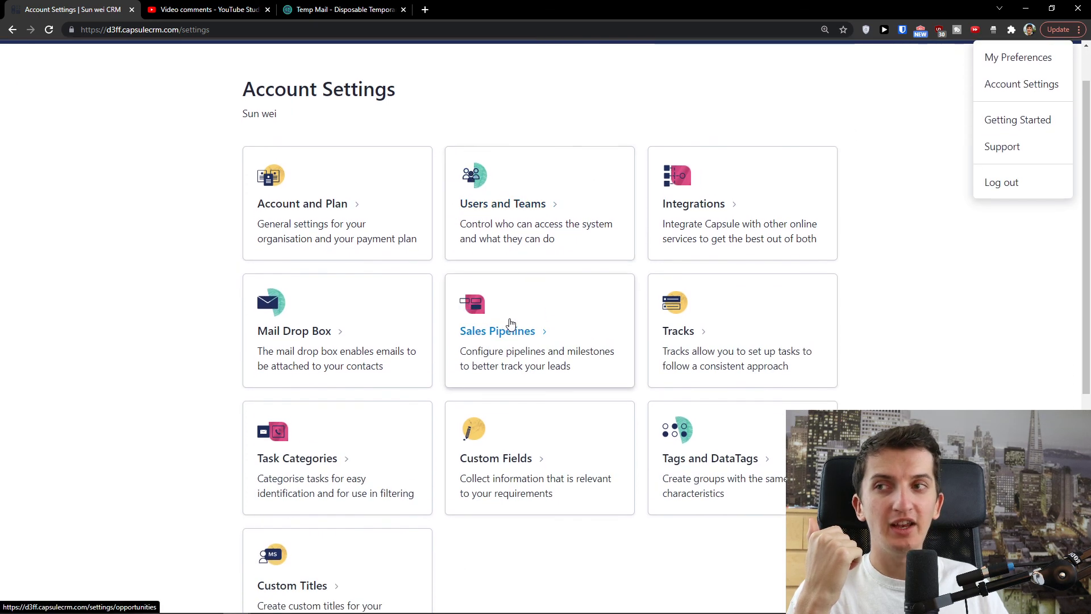
left_click(510, 324)
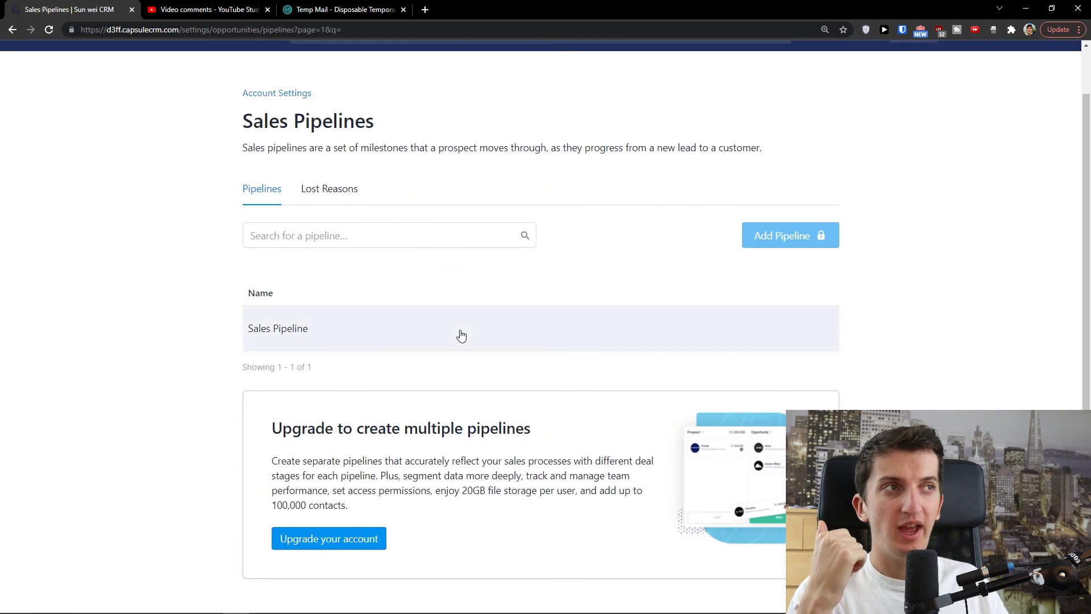
Step: Open the Sales Pipeline, inspect the New milestone and cancel, then review milestones New through Contract
left_click(427, 336)
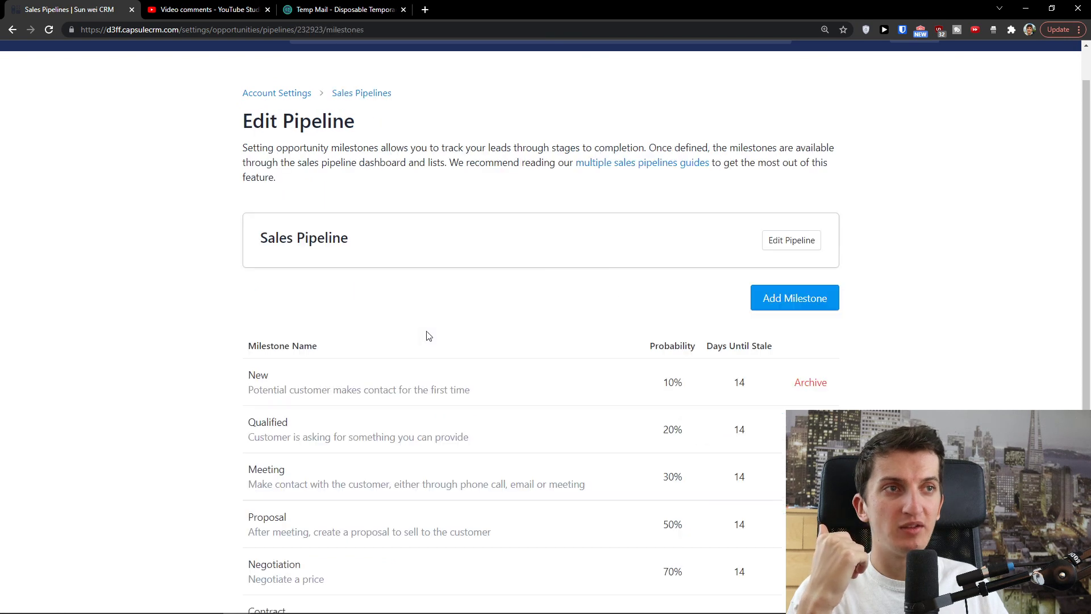
scroll(427, 336, "down", 1)
scroll(428, 336, "down", 2)
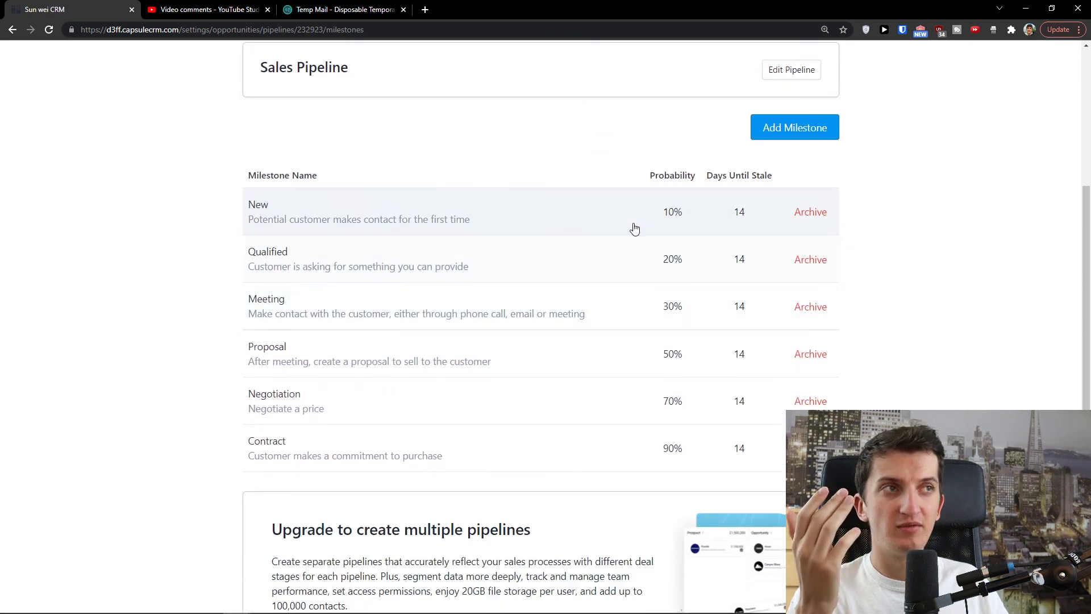
left_click(671, 211)
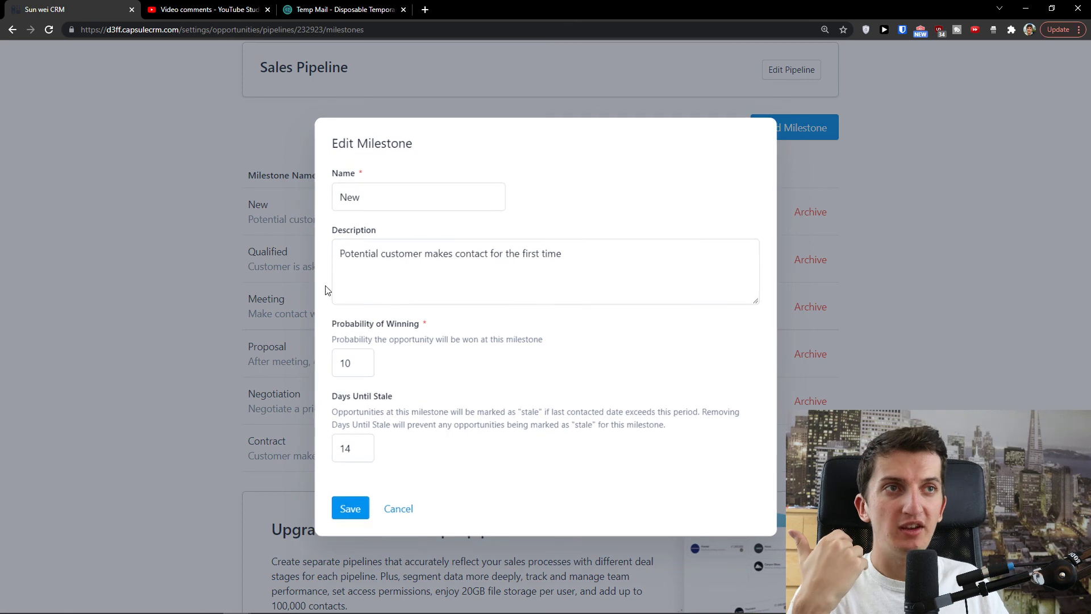
left_click(408, 507)
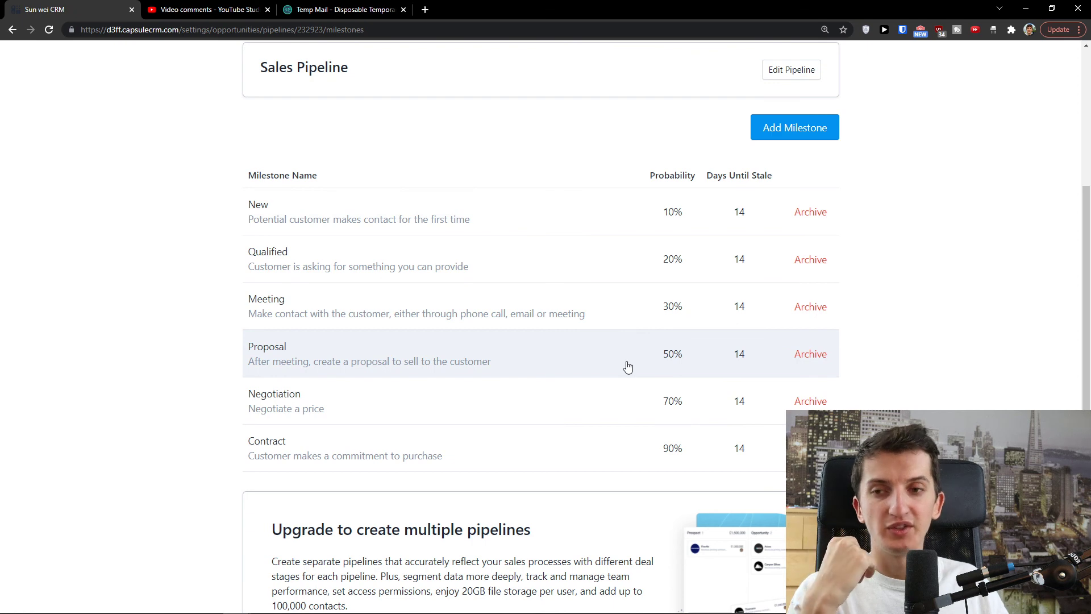
scroll(627, 367, "up", 4)
scroll(566, 371, "down", 1)
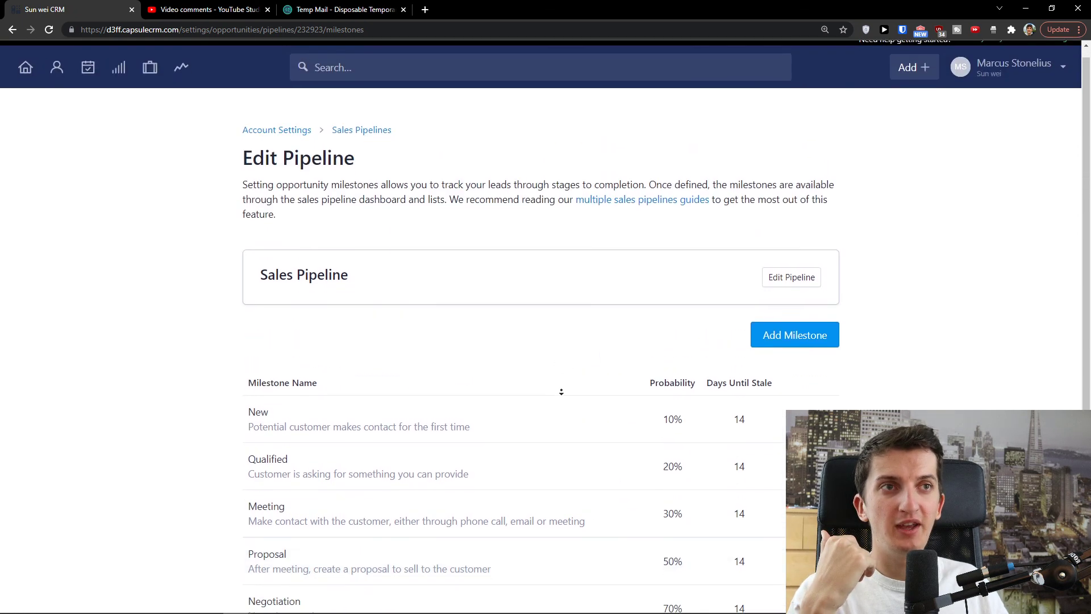
scroll(561, 392, "down", 2)
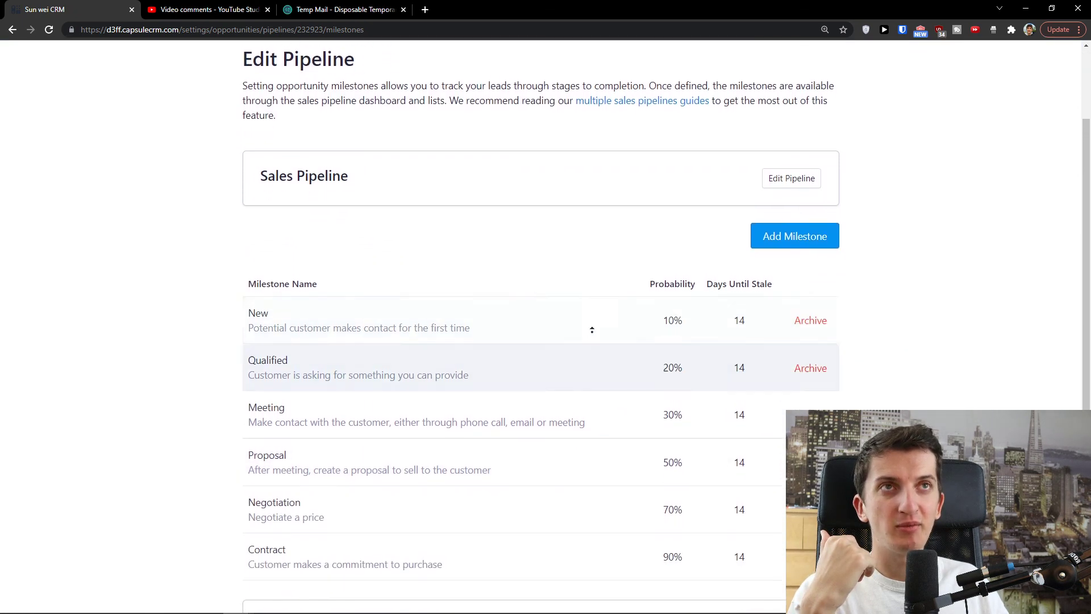
scroll(576, 352, "up", 3)
scroll(576, 352, "down", 3)
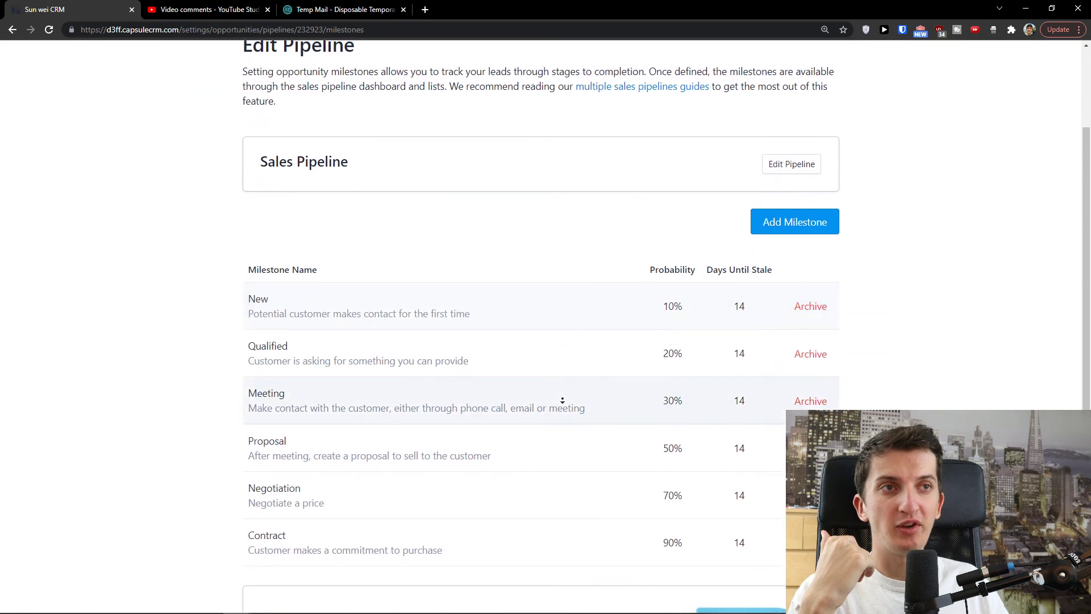
scroll(577, 357, "up", 3)
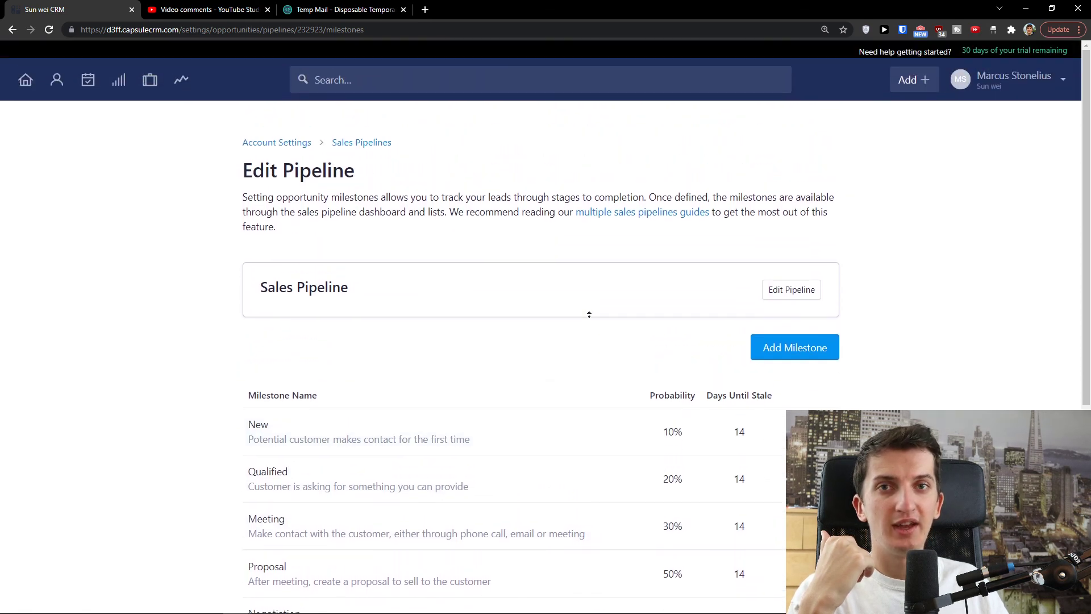